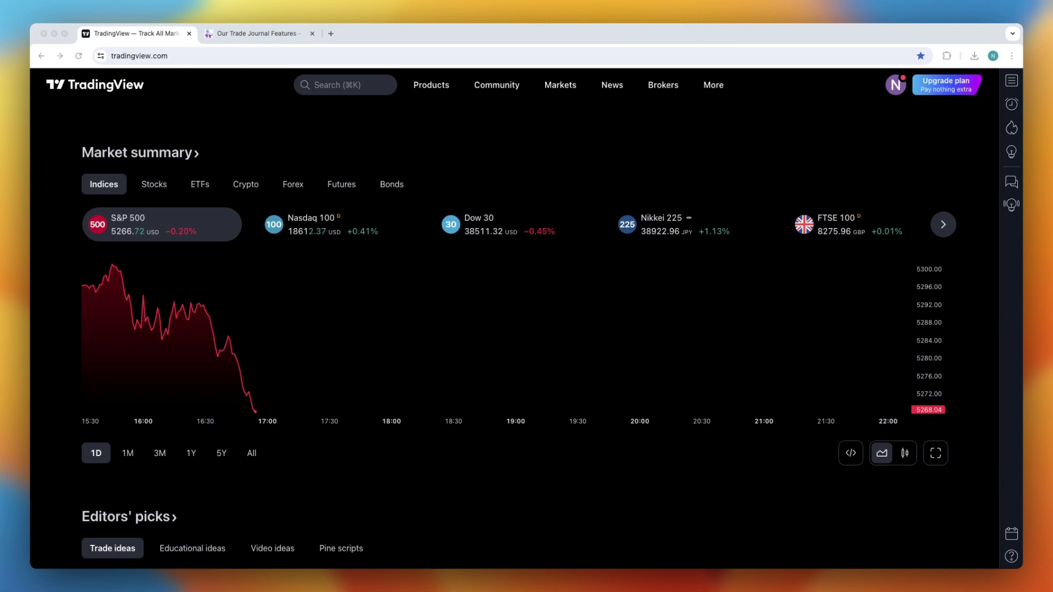
# Scroll through the TradingView home page
pyautogui.scroll(-3, 526, 318)
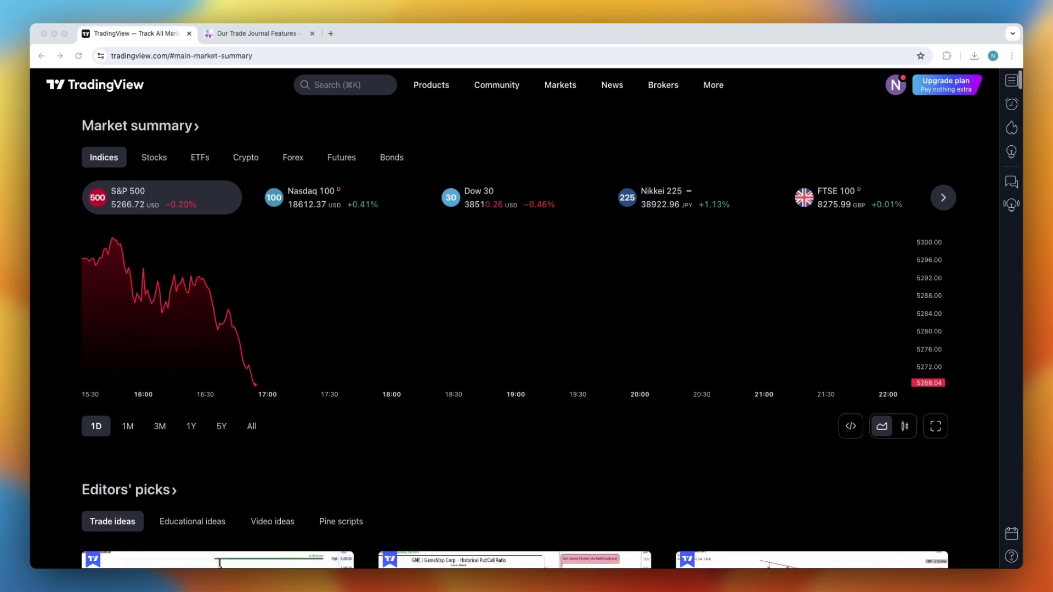
pyautogui.scroll(-2, 527, 318)
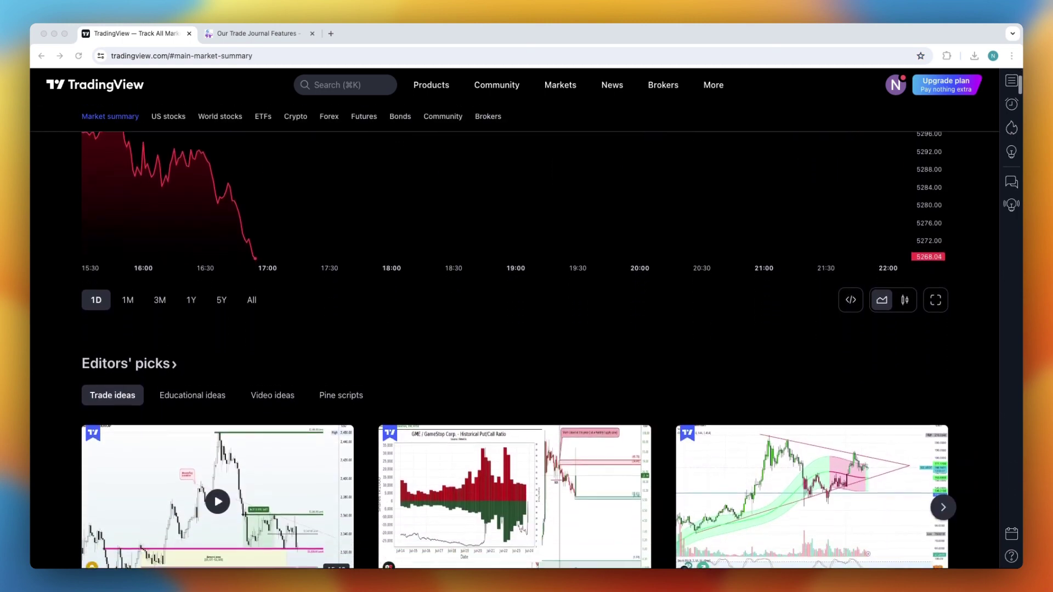
pyautogui.scroll(-3, 558, 247)
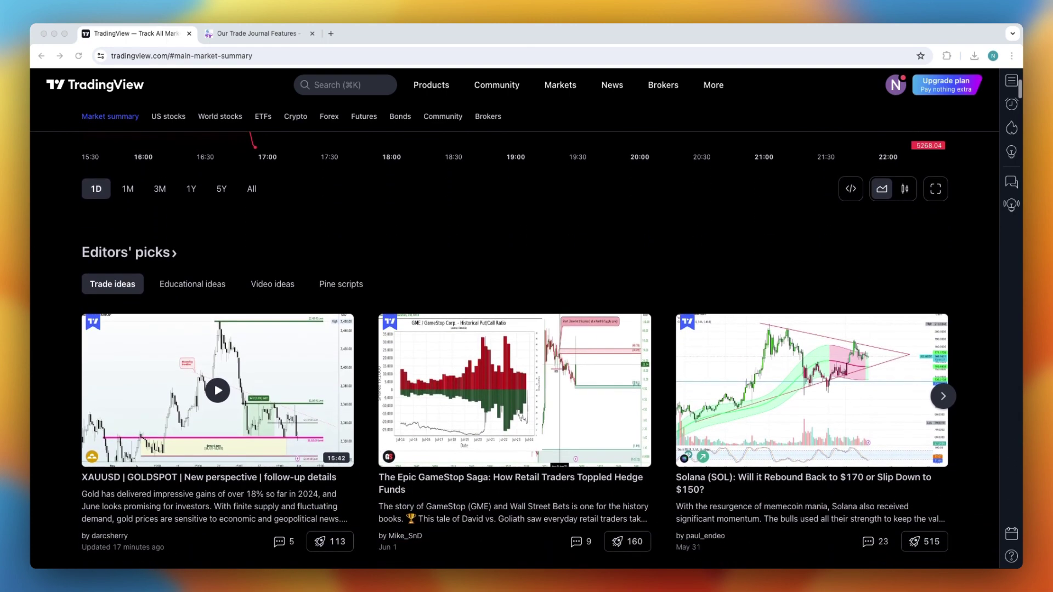
pyautogui.scroll(-3, 559, 247)
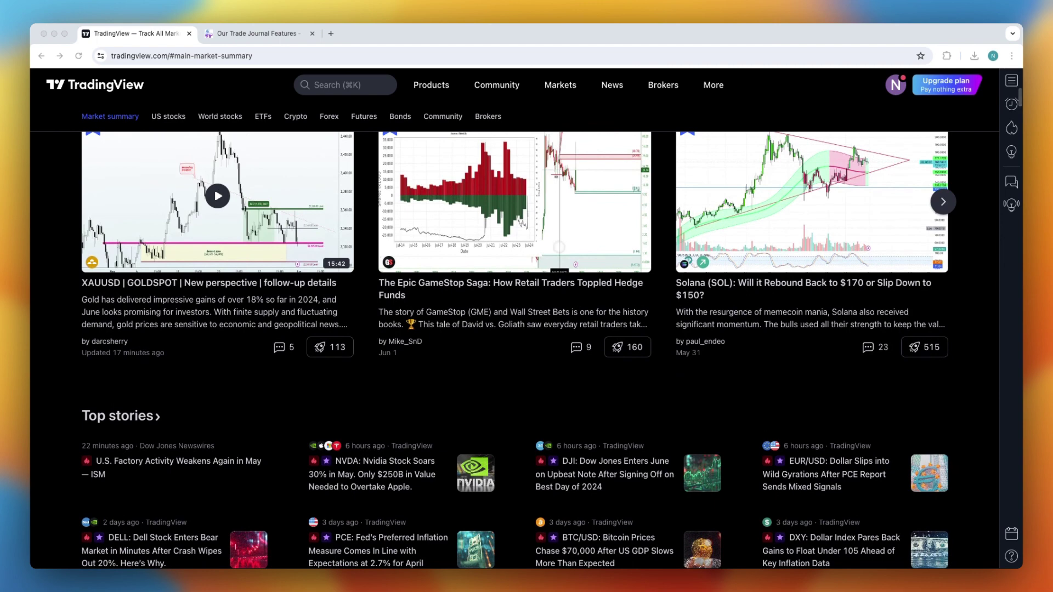
pyautogui.scroll(-3, 559, 247)
pyautogui.scroll(-3, 559, 246)
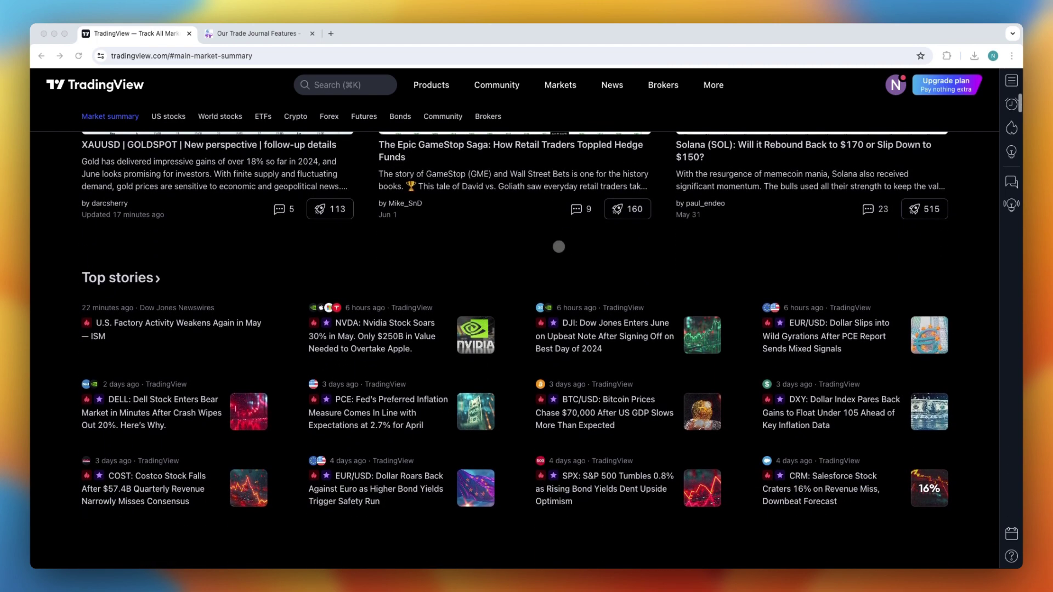
pyautogui.scroll(-3, 557, 247)
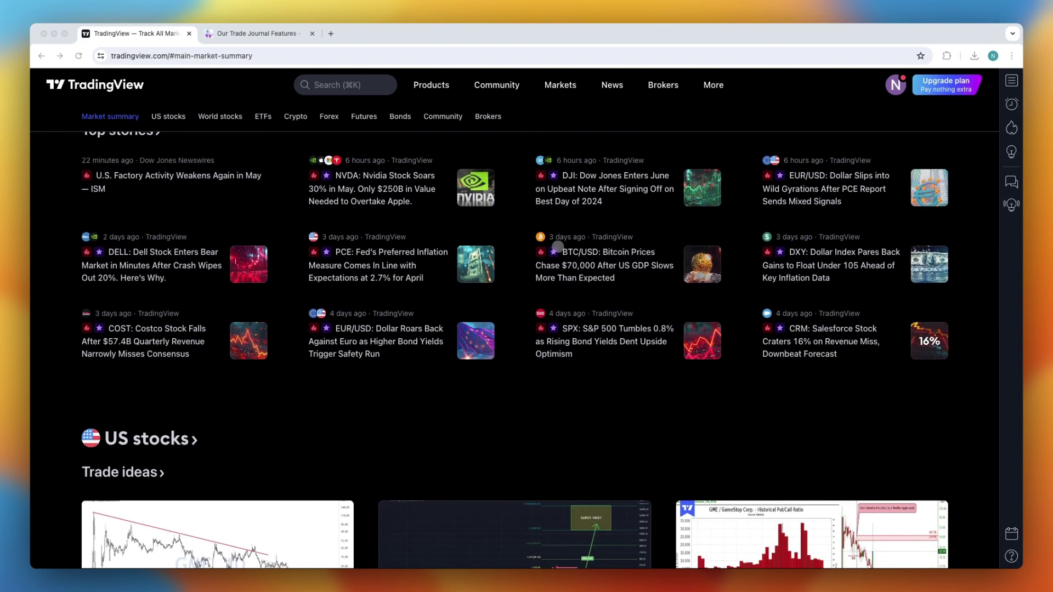
pyautogui.scroll(-1, 558, 246)
pyautogui.scroll(-4, 558, 247)
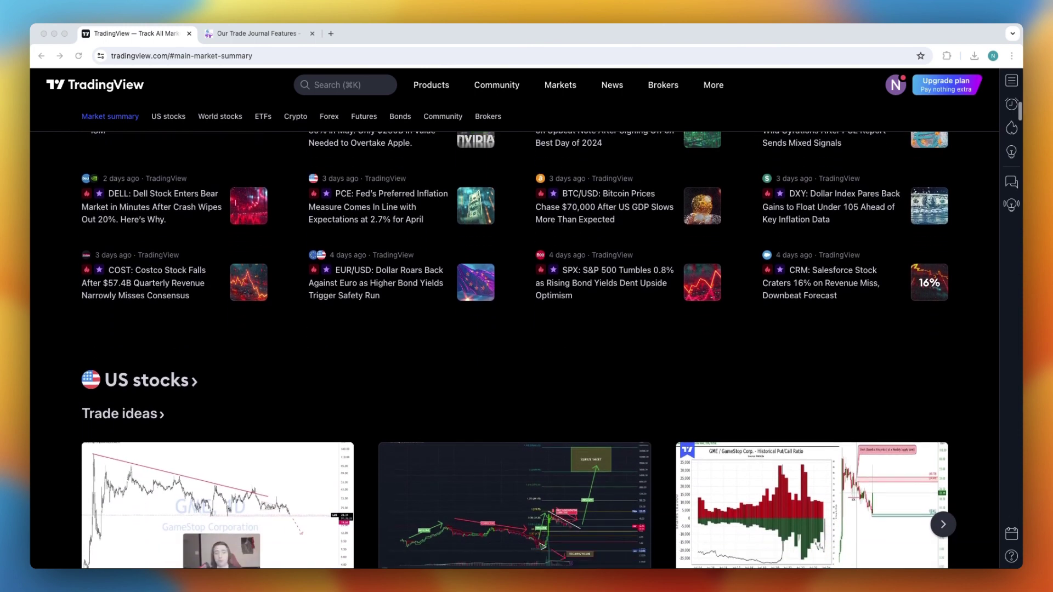
pyautogui.scroll(-3, 558, 247)
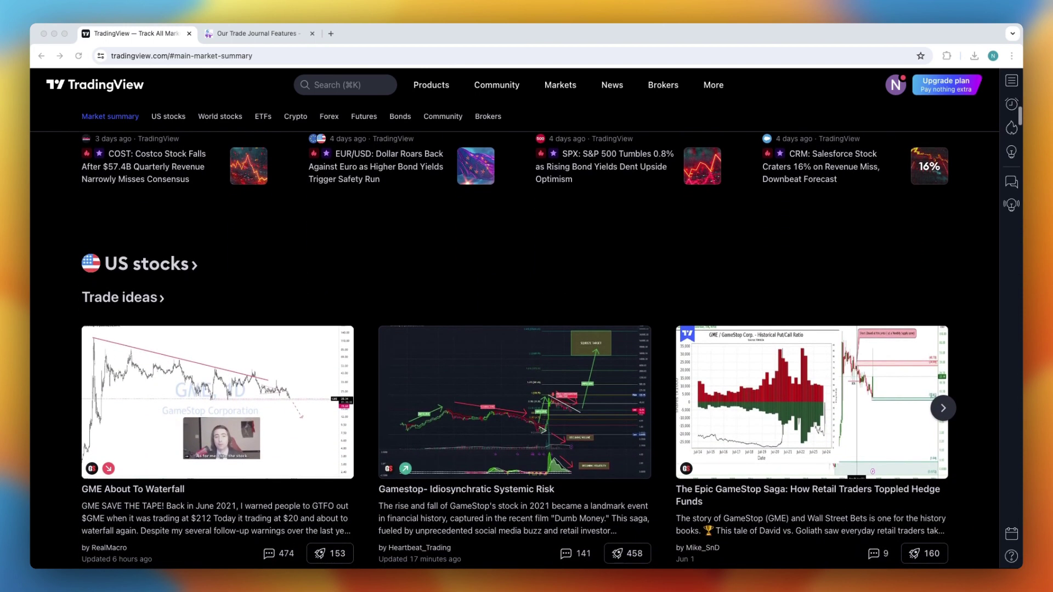
pyautogui.scroll(-4, 558, 247)
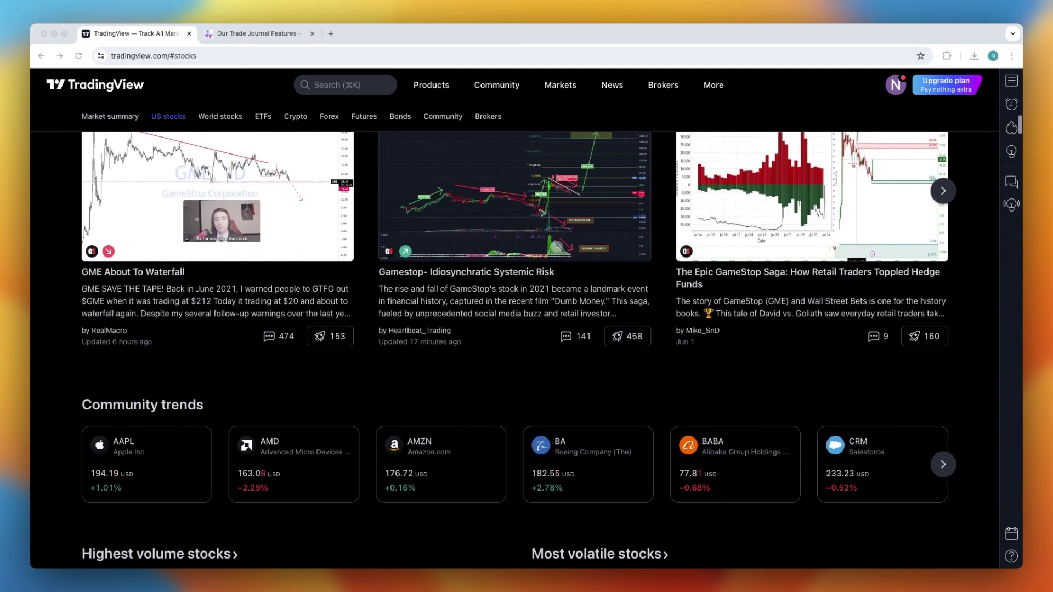
pyautogui.scroll(-5, 552, 342)
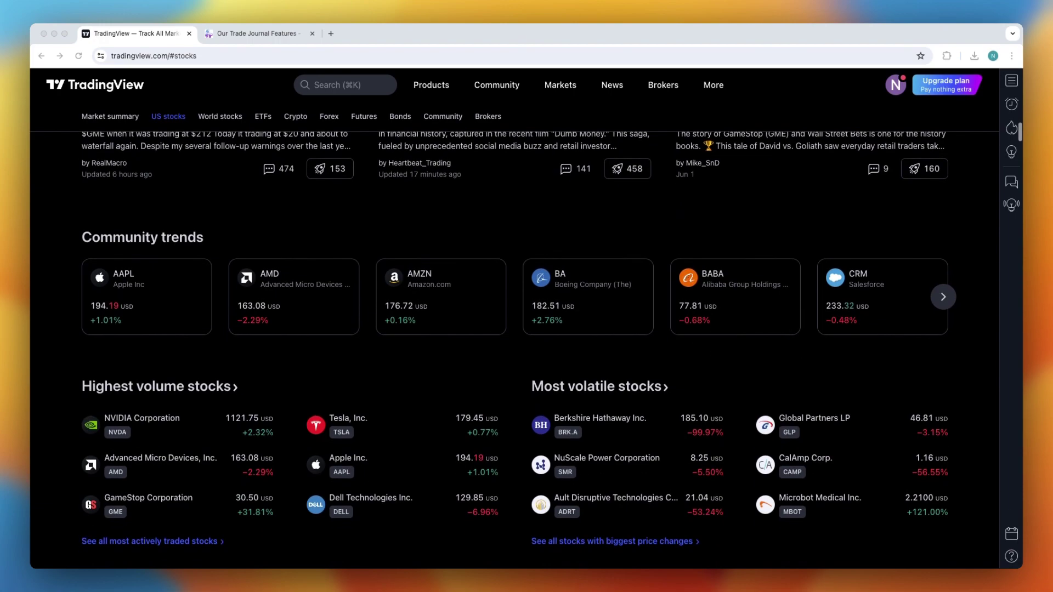
pyautogui.scroll(20, 555, 245)
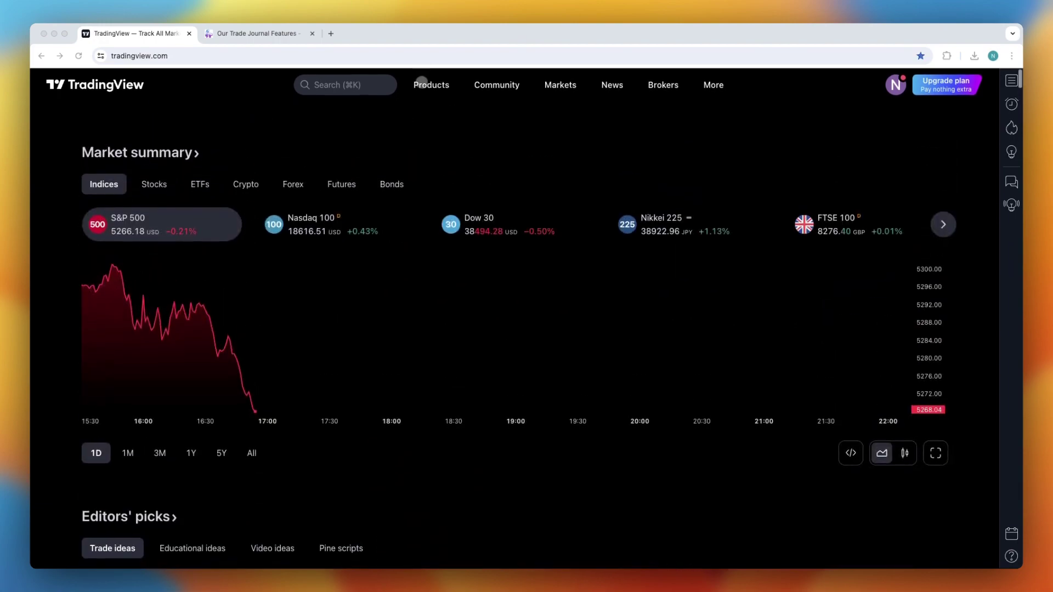
# Open Supercharts from the Products menu and search the symbol BTCUSDT
pyautogui.click(421, 83)
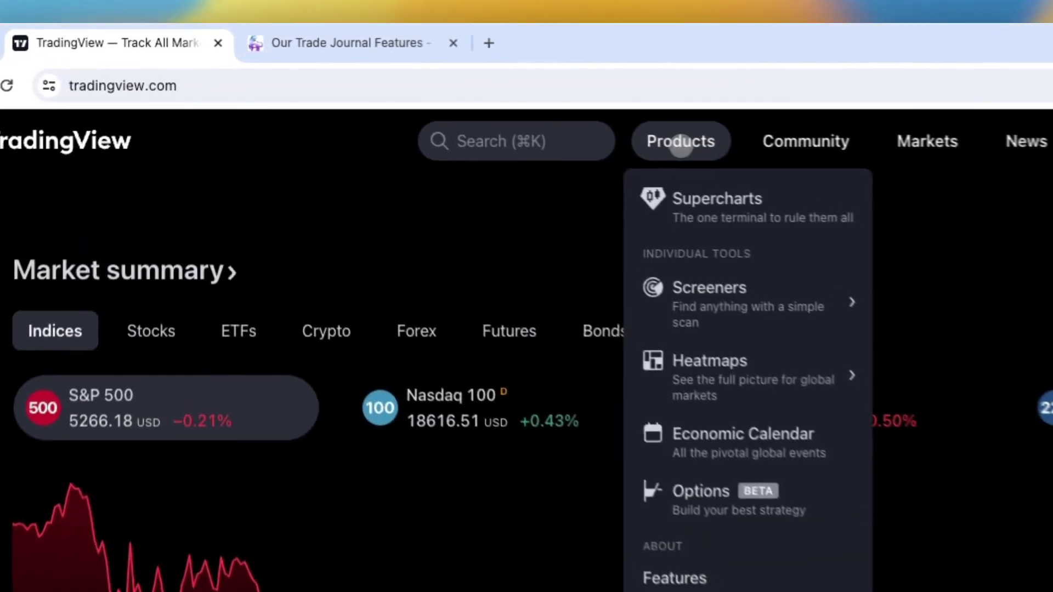
pyautogui.click(719, 214)
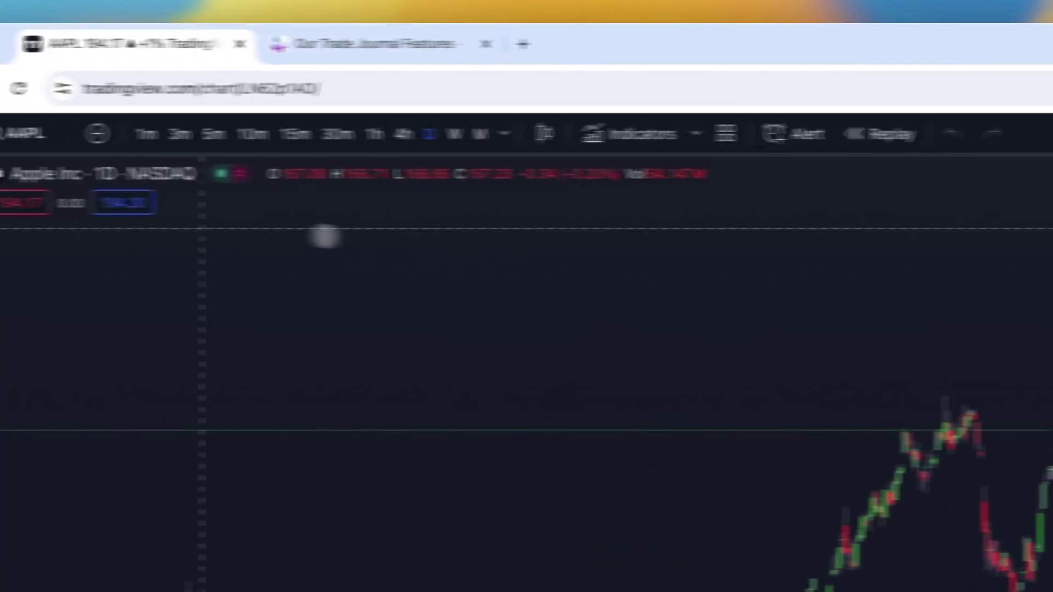
pyautogui.click(43, 133)
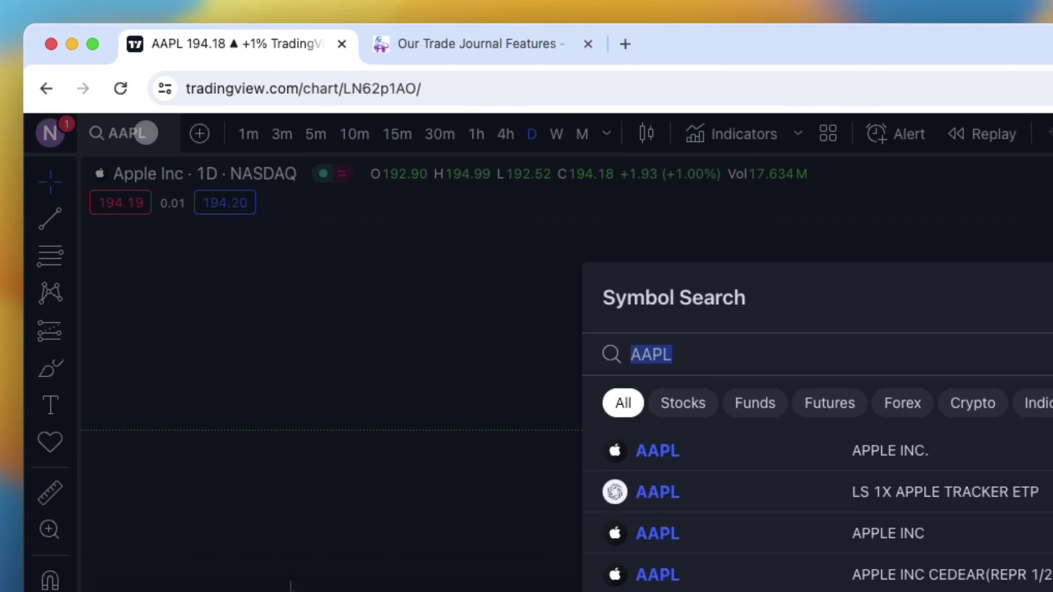
pyautogui.write('BTCUSD')
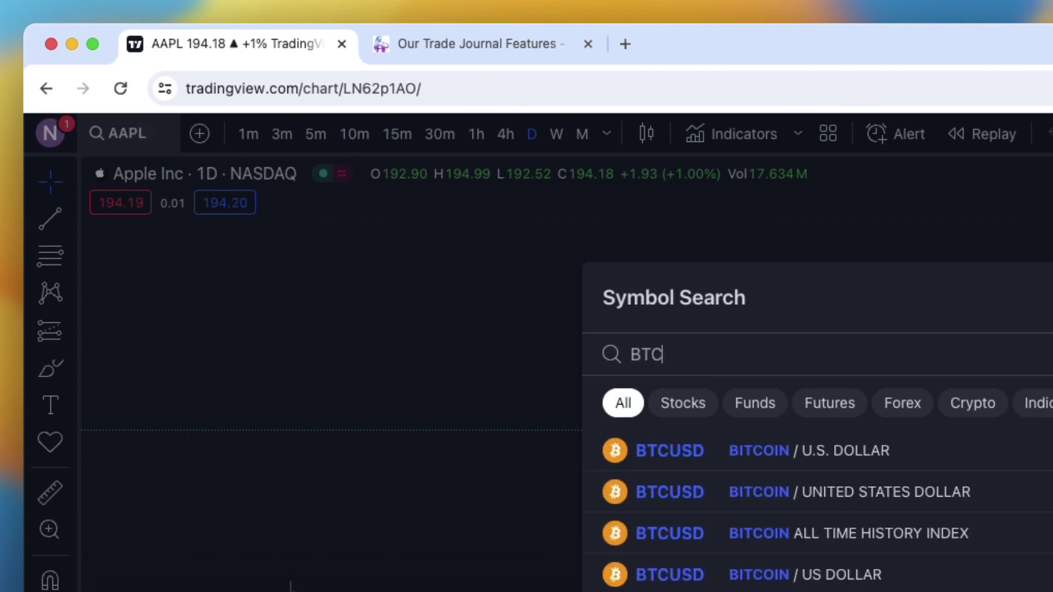
pyautogui.write('T')
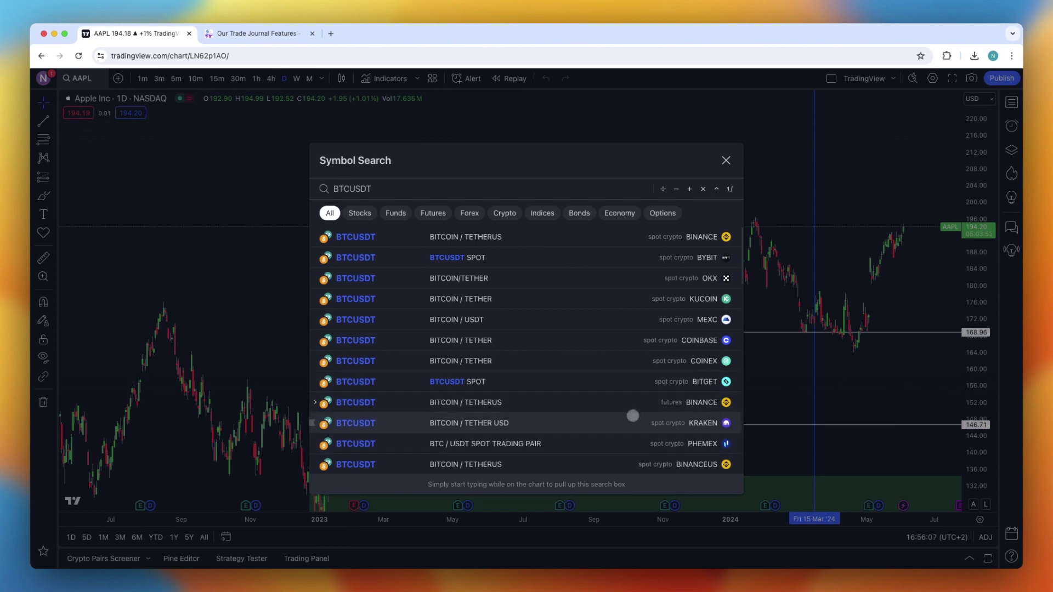
# Load Kraken's BTCUSDT on 15m candles, auto-fit the price scale, and pan to recent bars
pyautogui.click(601, 429)
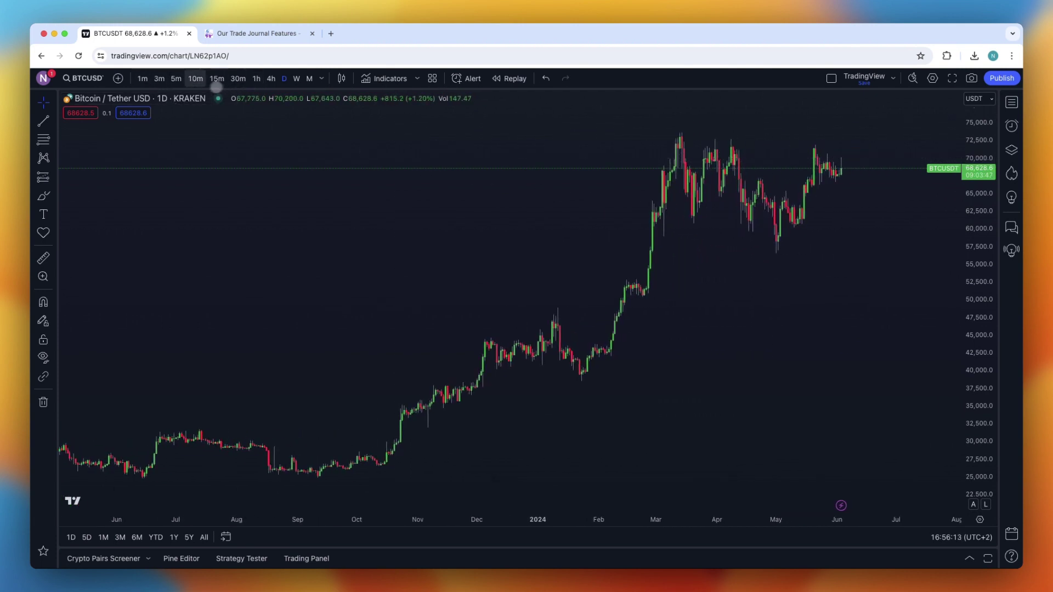
pyautogui.click(209, 85)
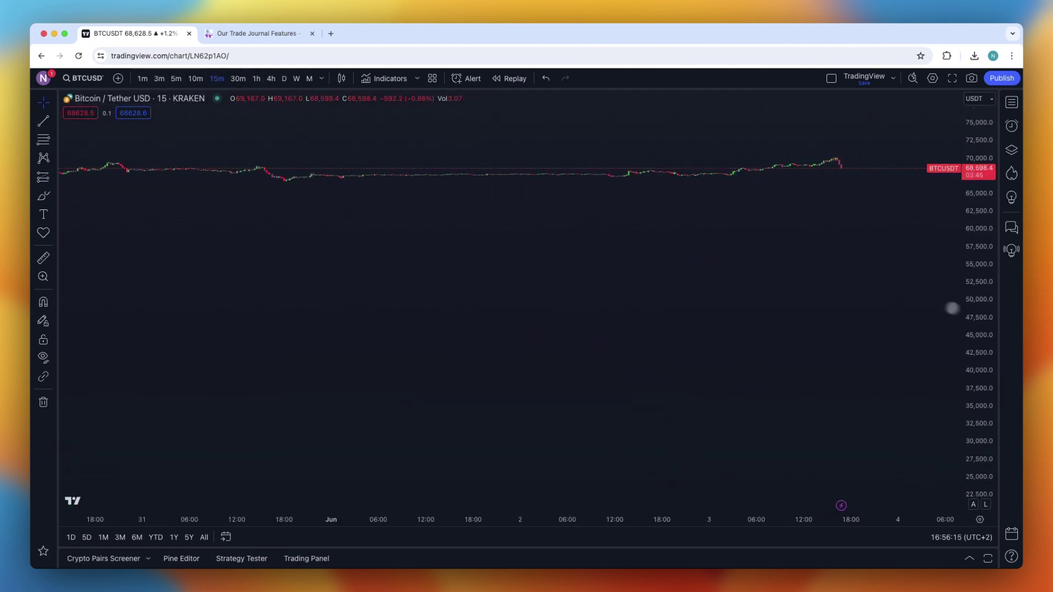
pyautogui.doubleClick(988, 319)
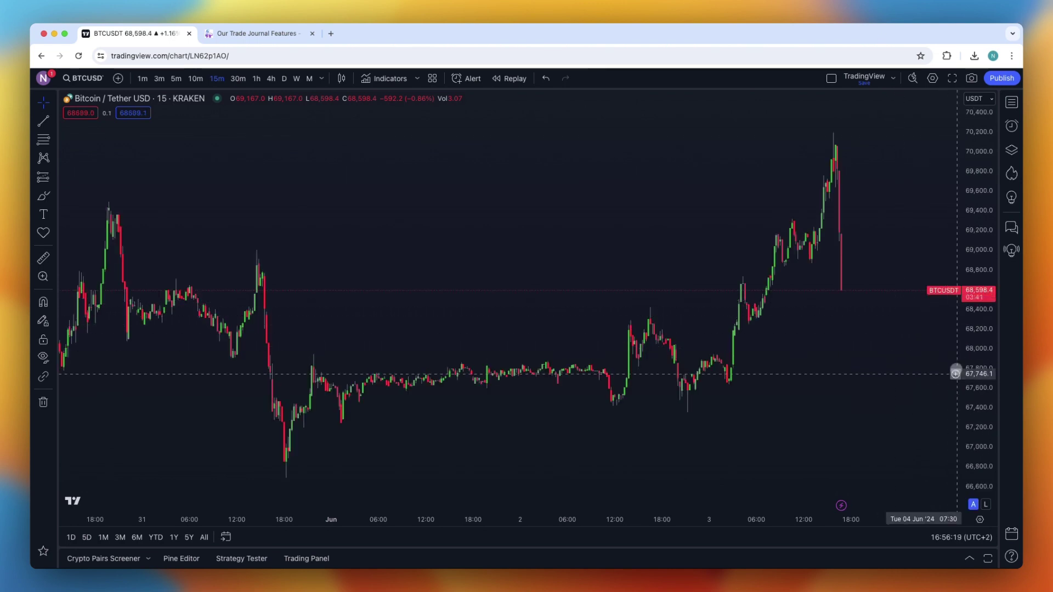
pyautogui.moveTo(949, 367); pyautogui.dragTo(918, 374)
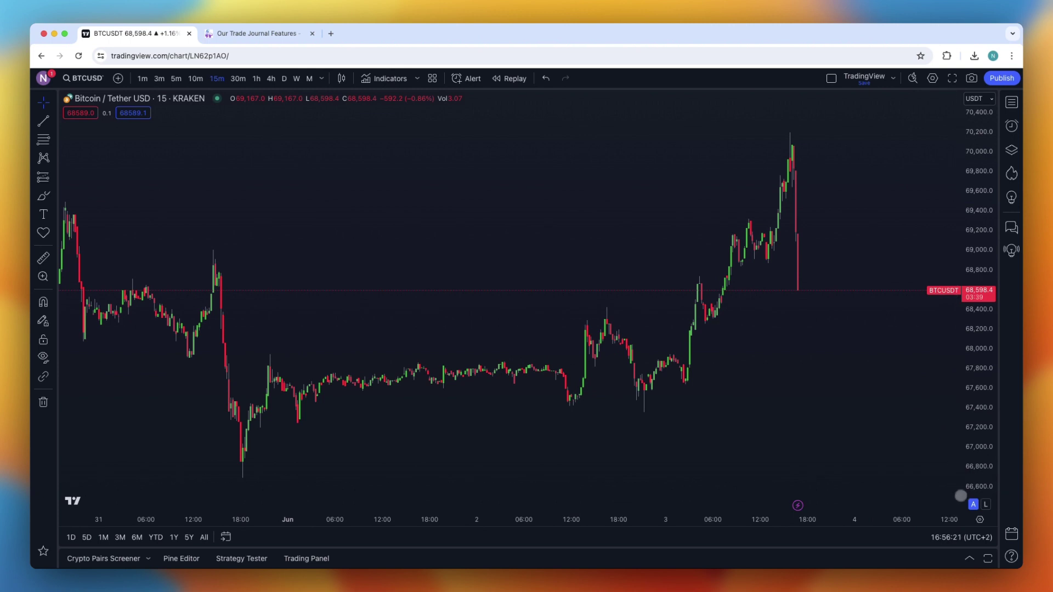
pyautogui.hscroll(3, 719, 383)
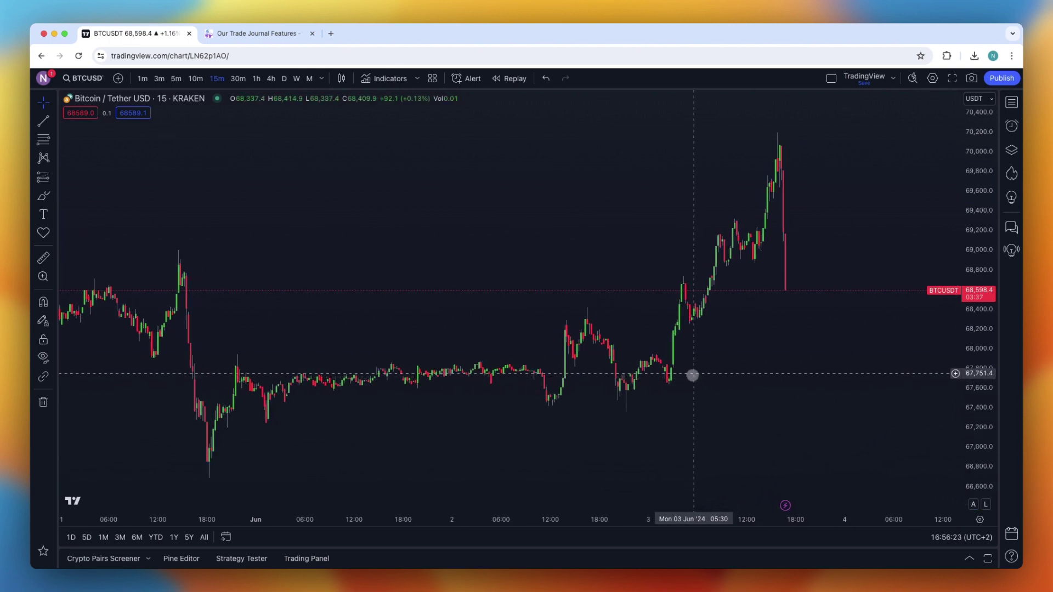
pyautogui.hscroll(2, 688, 370)
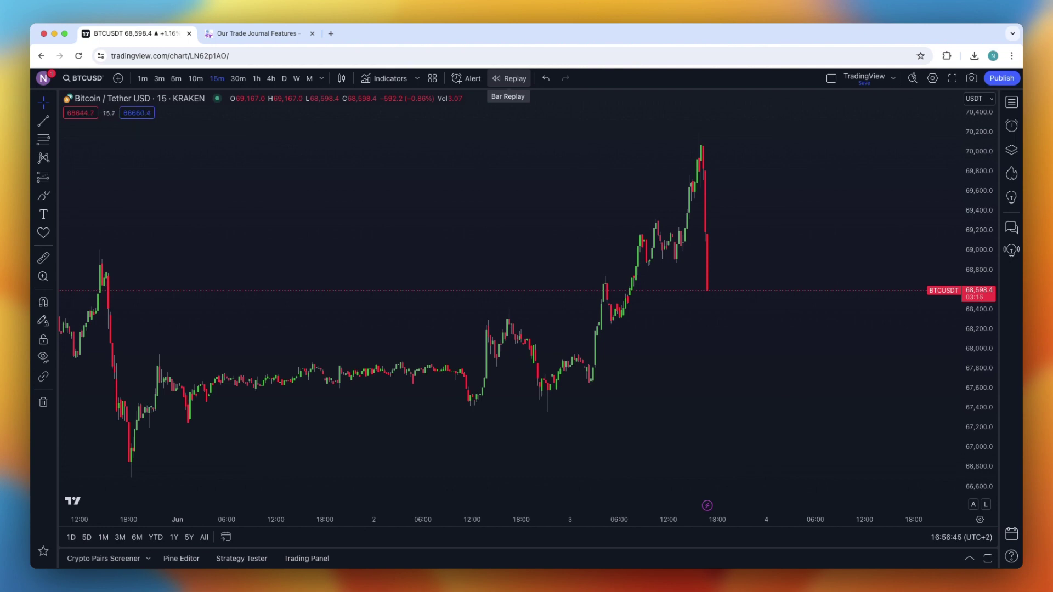
# Turn on Bar Replay and set its start point at the 31 May 06:30 bar
pyautogui.click(511, 78)
pyautogui.hscroll(-10, 541, 198)
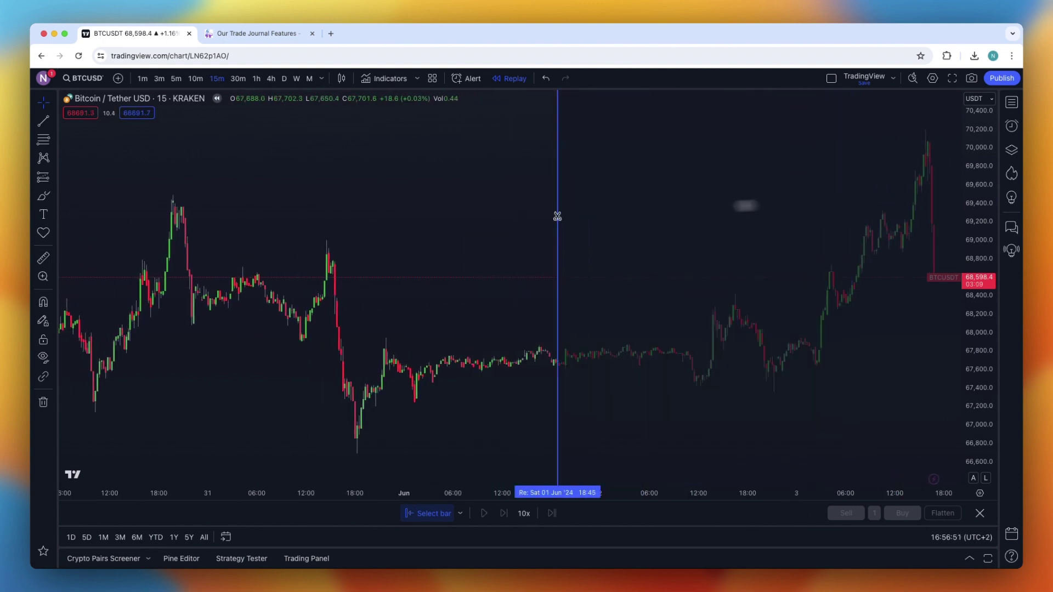
pyautogui.hscroll(-8, 453, 206)
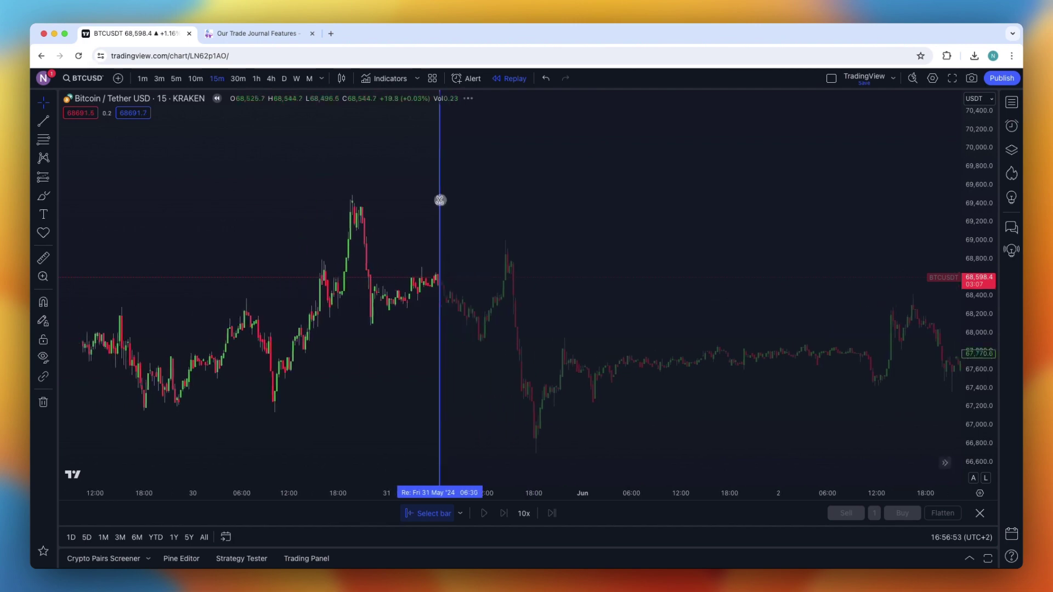
pyautogui.click(440, 200)
pyautogui.hscroll(10, 534, 287)
pyautogui.scroll(-5, 536, 286)
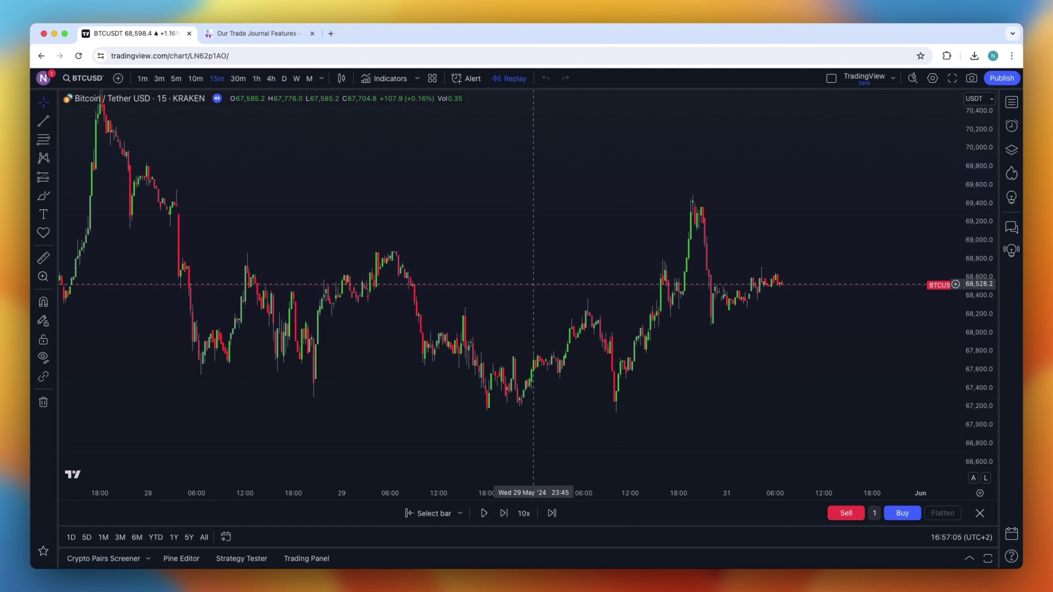
pyautogui.hscroll(3, 711, 236)
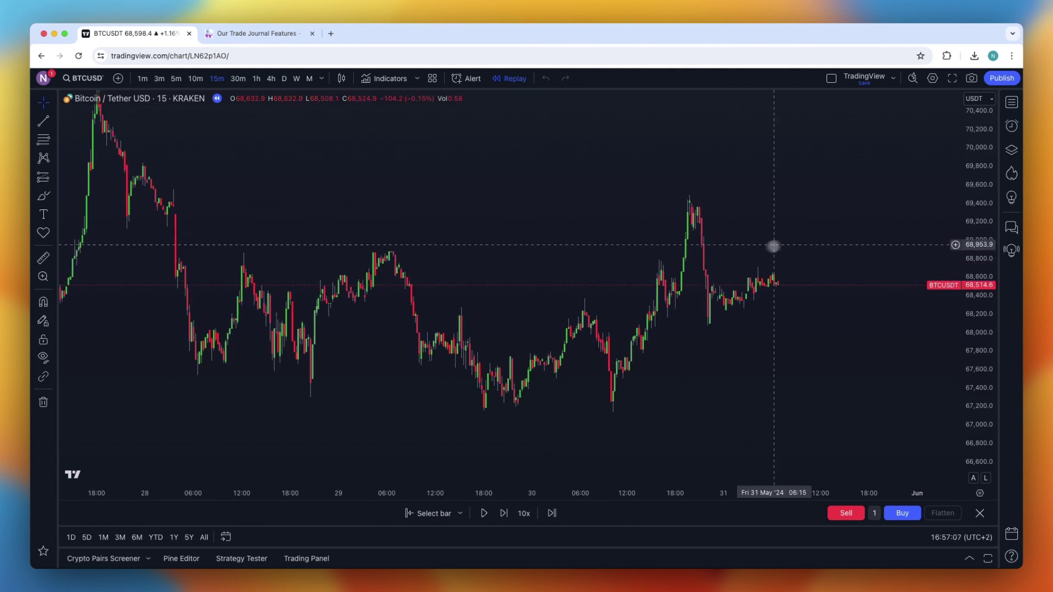
pyautogui.hscroll(1, 704, 258)
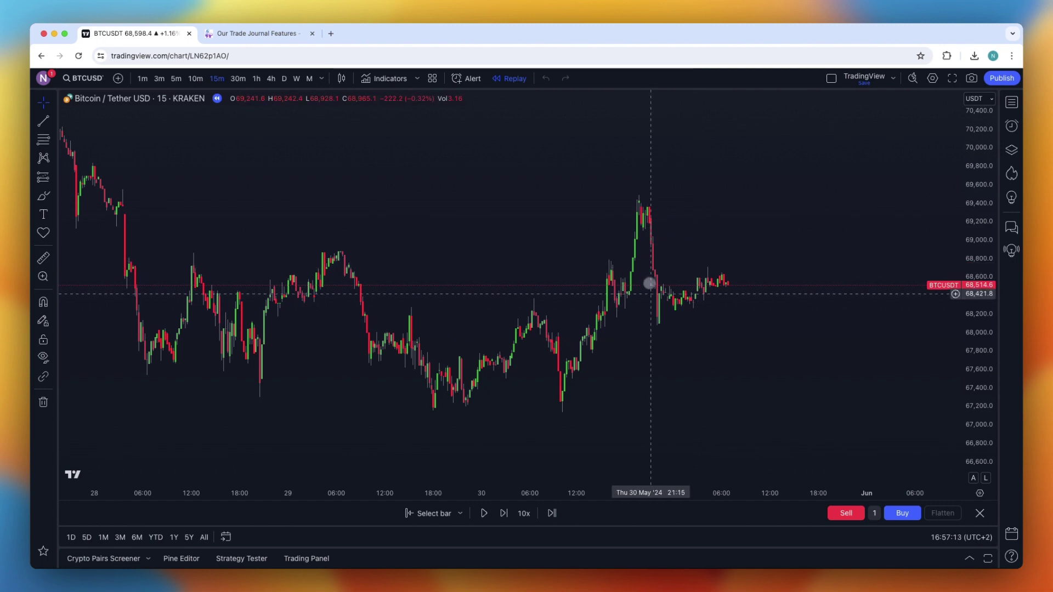
pyautogui.scroll(2, 658, 296)
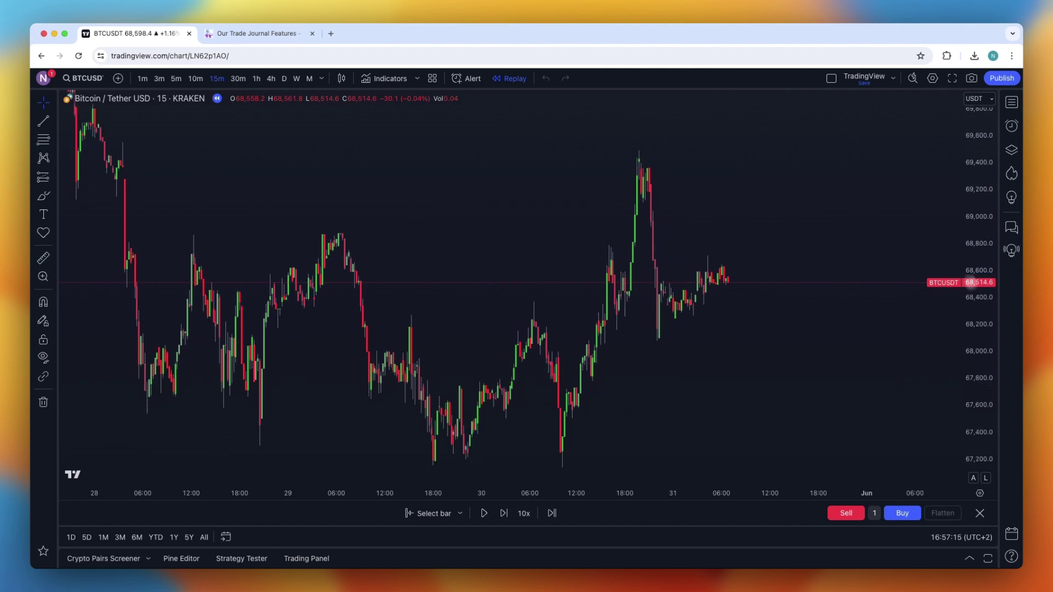
# Advance the replay into 31 May afternoon and place a long position near 67,977 (target 68,448, stop 67,506)
pyautogui.click(485, 514)
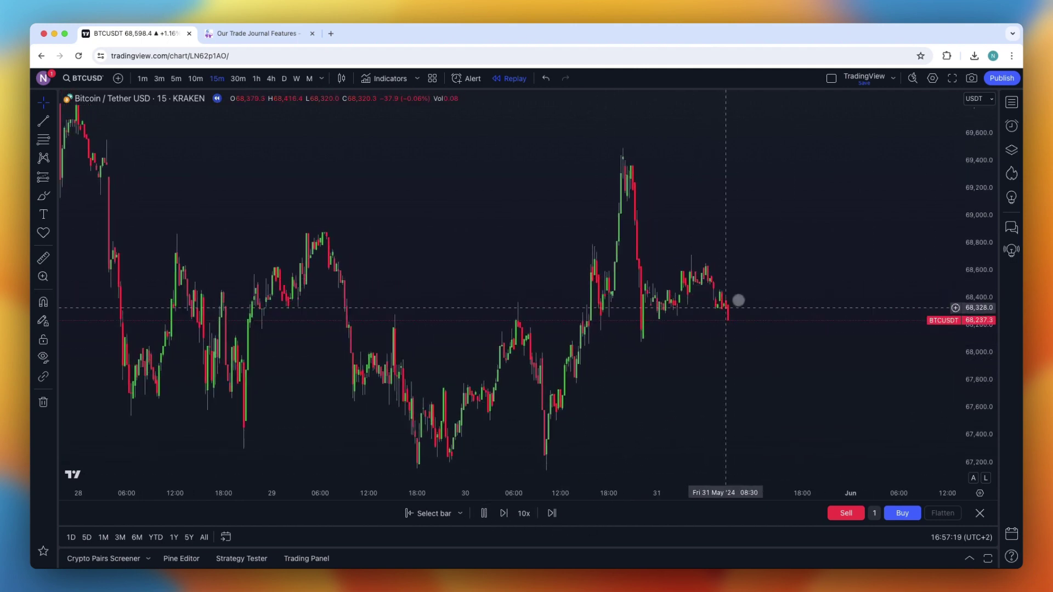
pyautogui.click(483, 513)
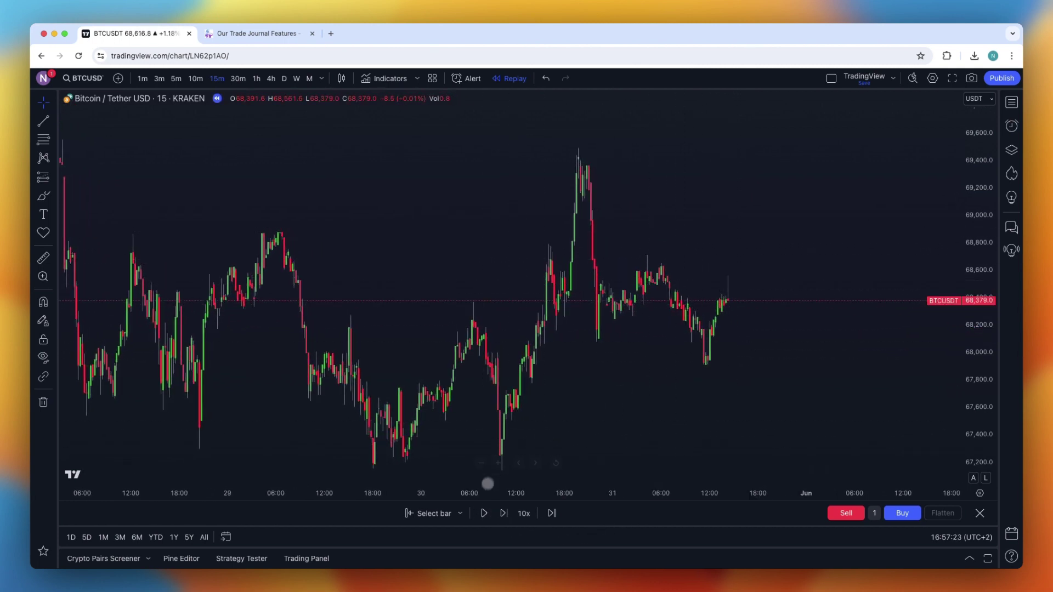
pyautogui.click(482, 513)
pyautogui.click(483, 513)
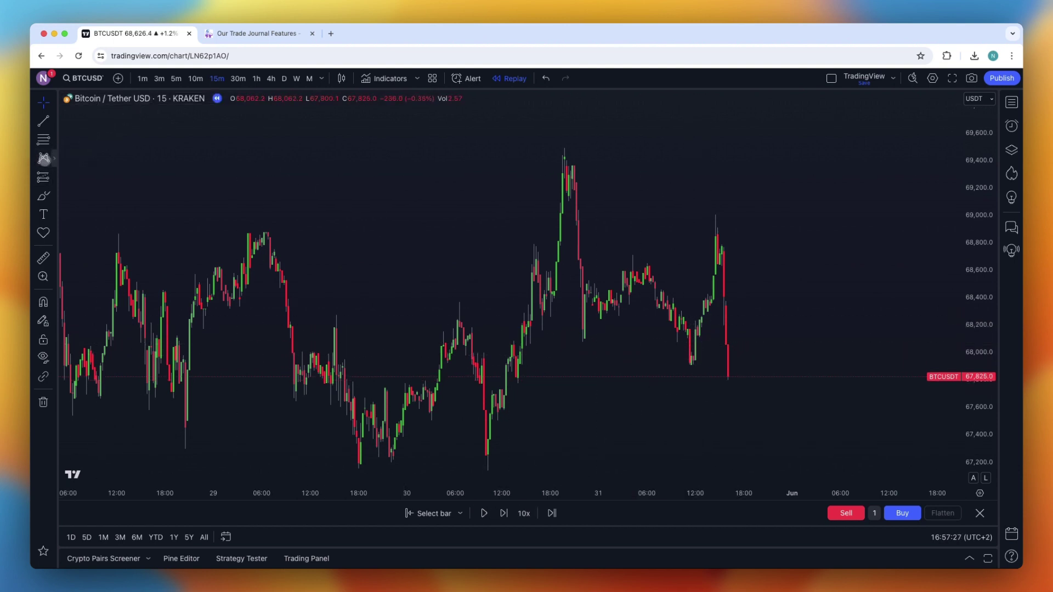
pyautogui.click(729, 355)
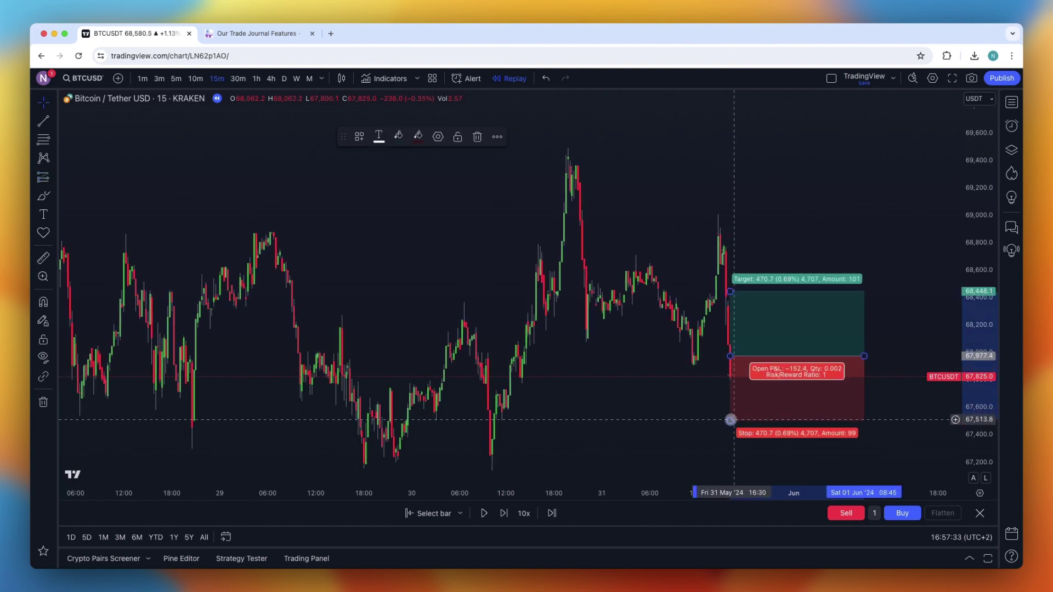
# Move the long position's stop up to 67,638.2 and its target to 69,266.5
pyautogui.moveTo(732, 421)
pyautogui.mouseDown()
pyautogui.moveTo(733, 391)
pyautogui.moveTo(732, 403)
pyautogui.mouseUp()
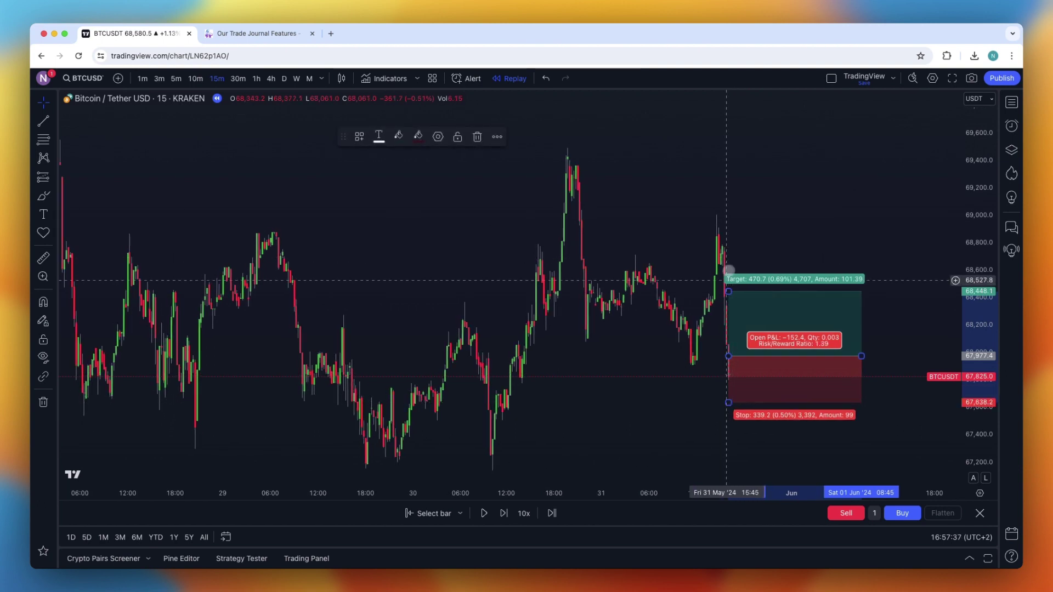
pyautogui.moveTo(665, 367); pyautogui.dragTo(535, 237)
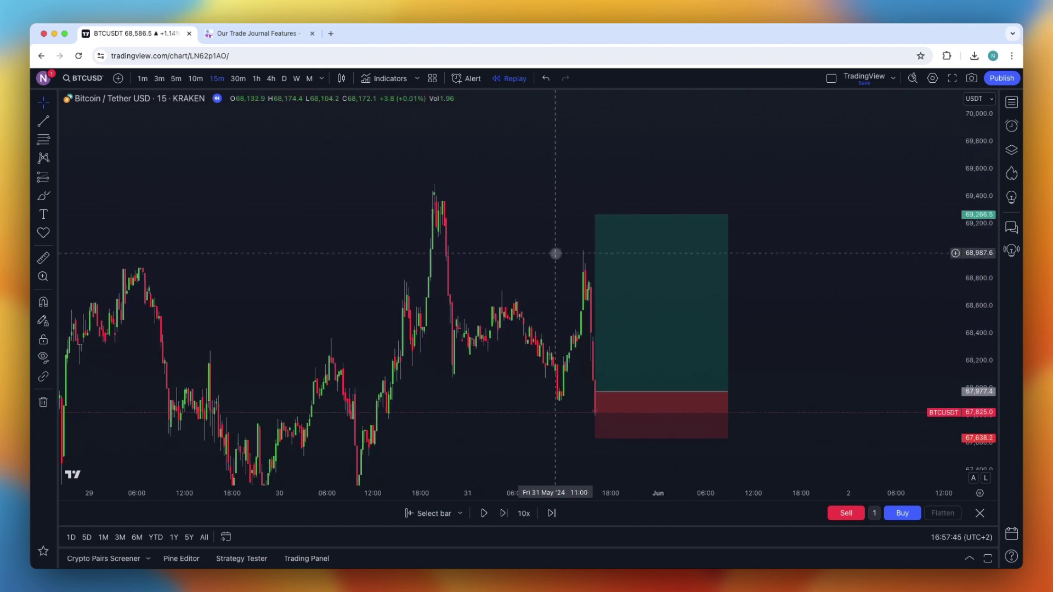
pyautogui.click(597, 354)
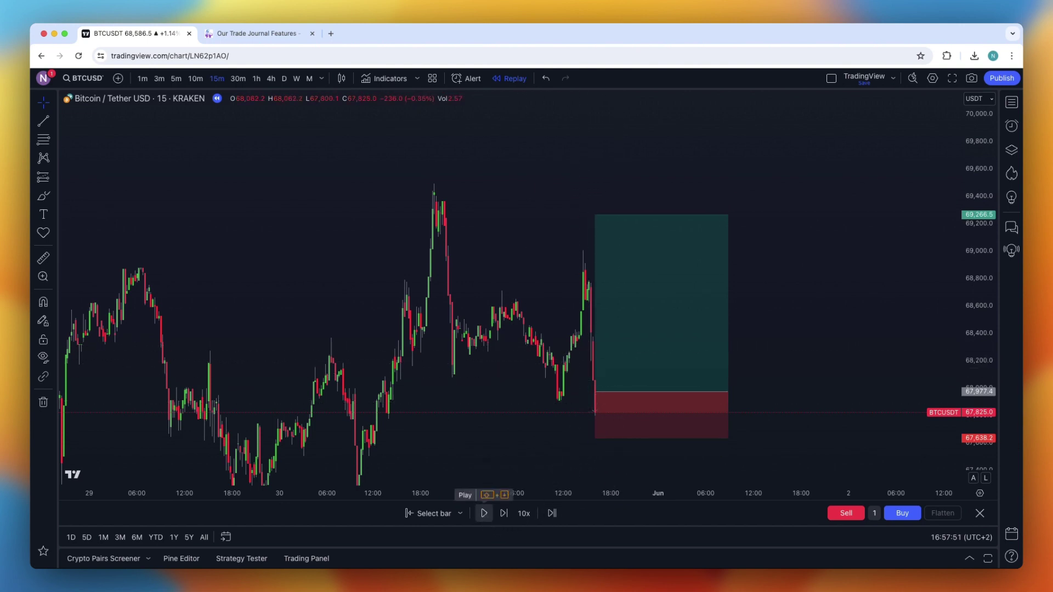
# Play the replay into 31 May evening until price dips near 66,800, stopping out the long
pyautogui.click(483, 513)
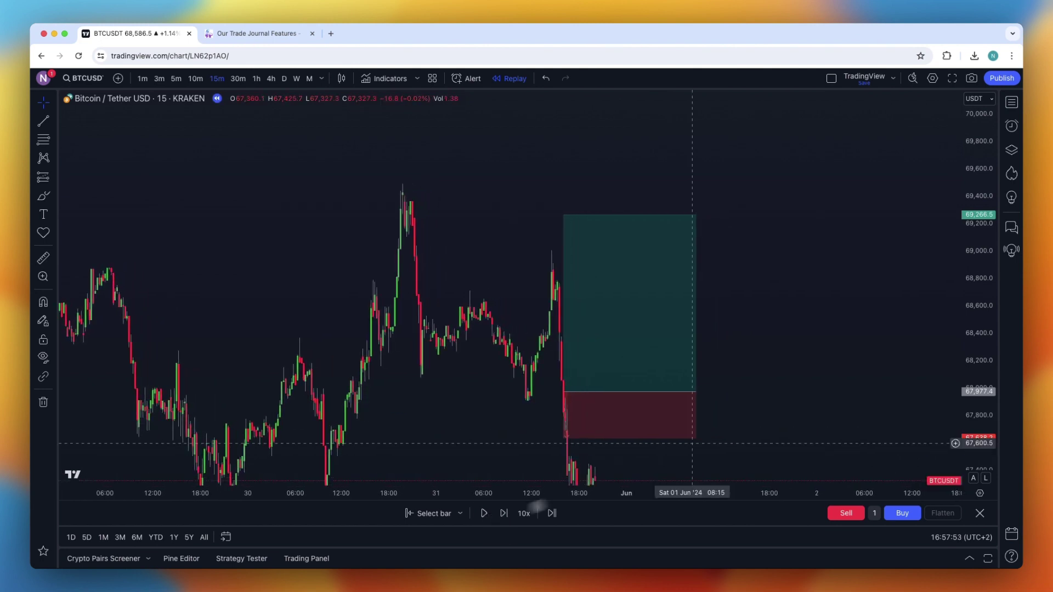
pyautogui.moveTo(521, 442); pyautogui.dragTo(661, 324)
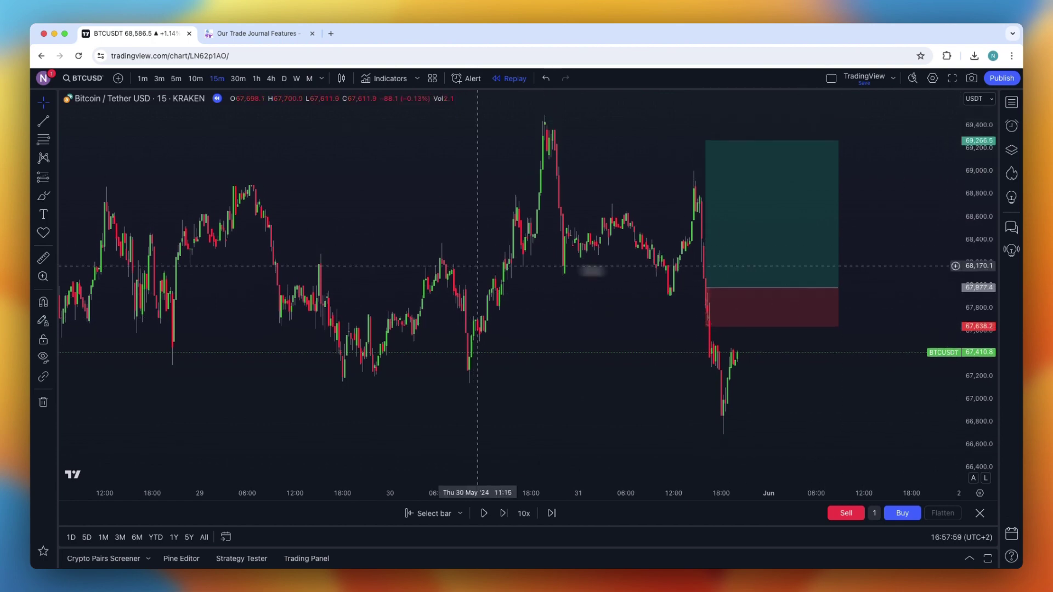
pyautogui.scroll(-2, 513, 275)
pyautogui.hscroll(4, 637, 280)
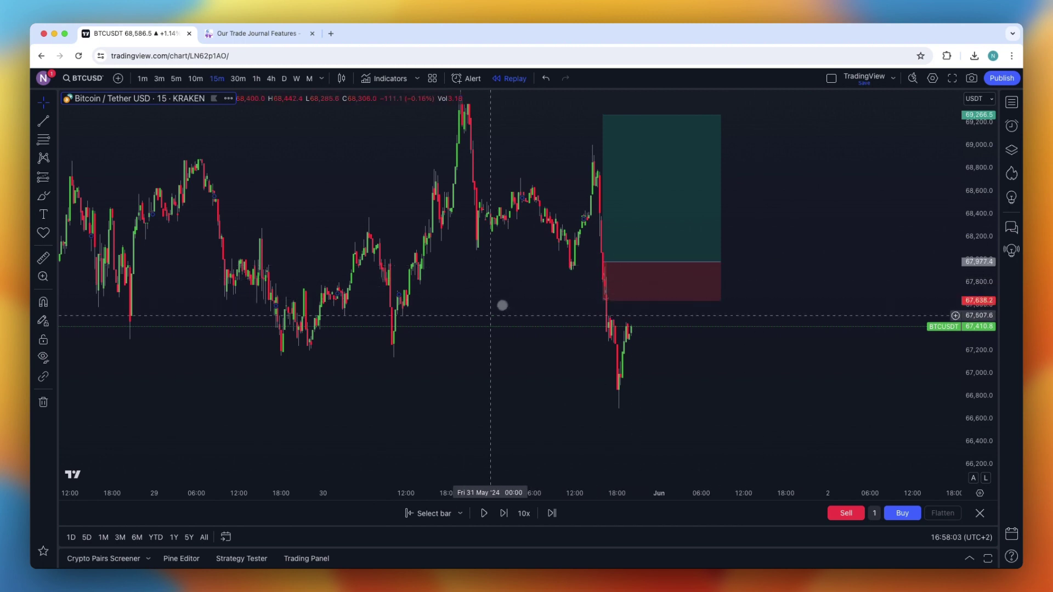
pyautogui.moveTo(501, 306); pyautogui.dragTo(571, 329)
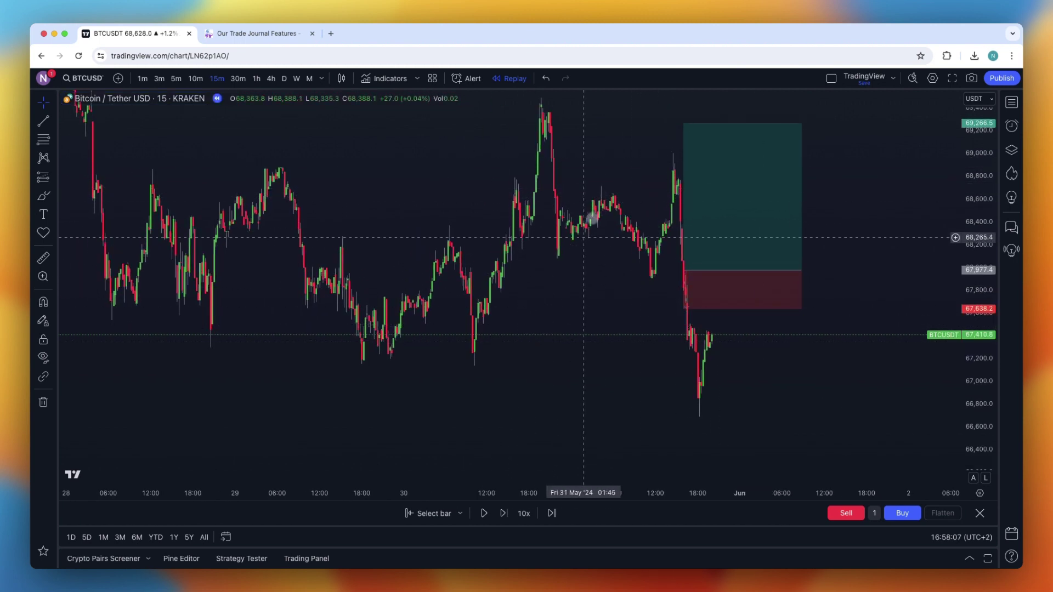
# Delete the long position drawing and compress the price scale
pyautogui.click(749, 201)
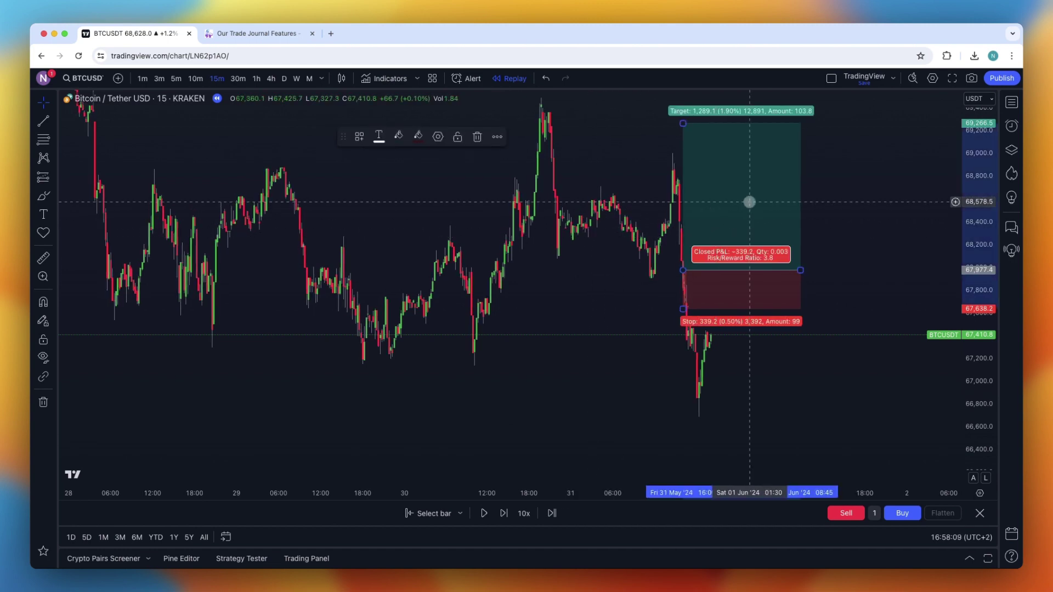
pyautogui.press('Delete')
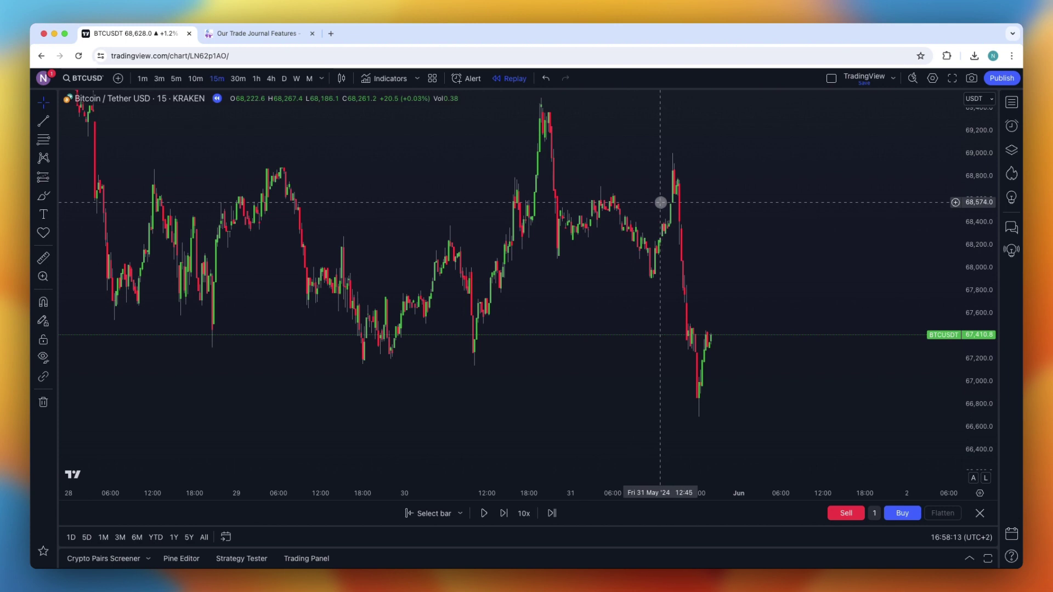
pyautogui.moveTo(965, 202); pyautogui.dragTo(964, 244)
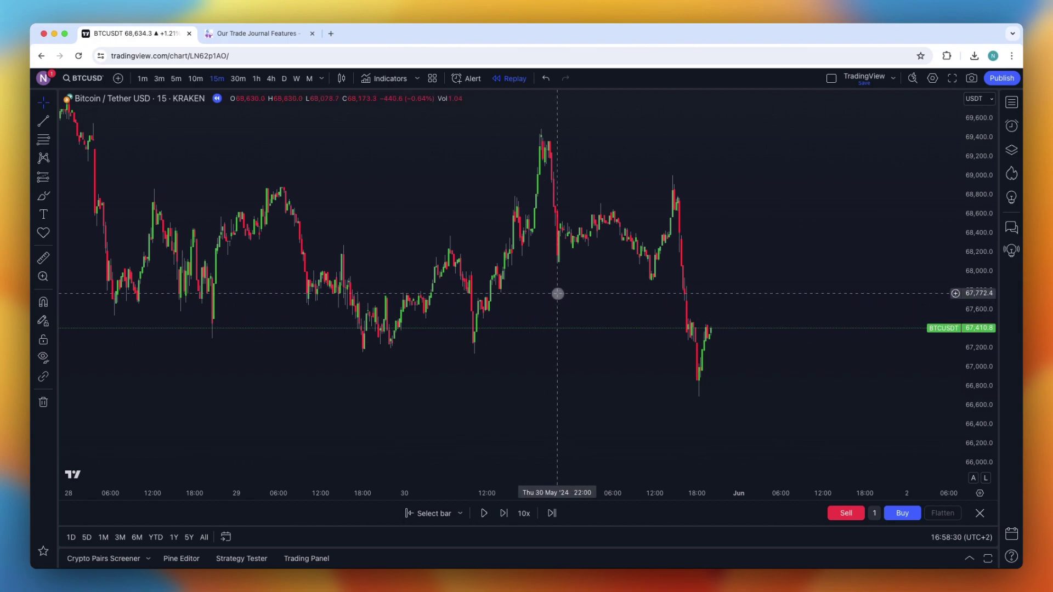
pyautogui.click(252, 34)
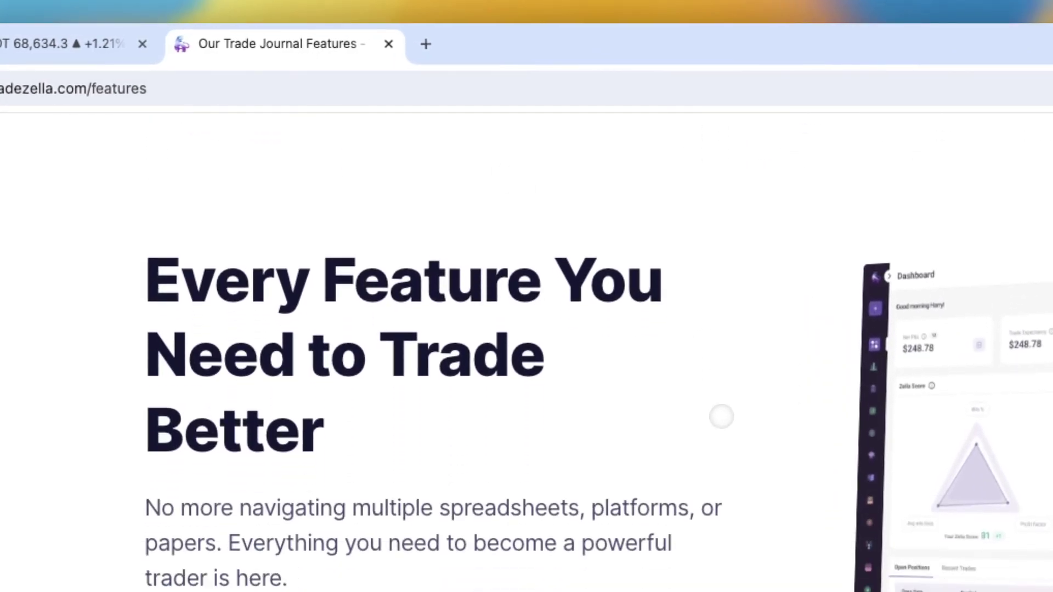
pyautogui.scroll(-2, 721, 417)
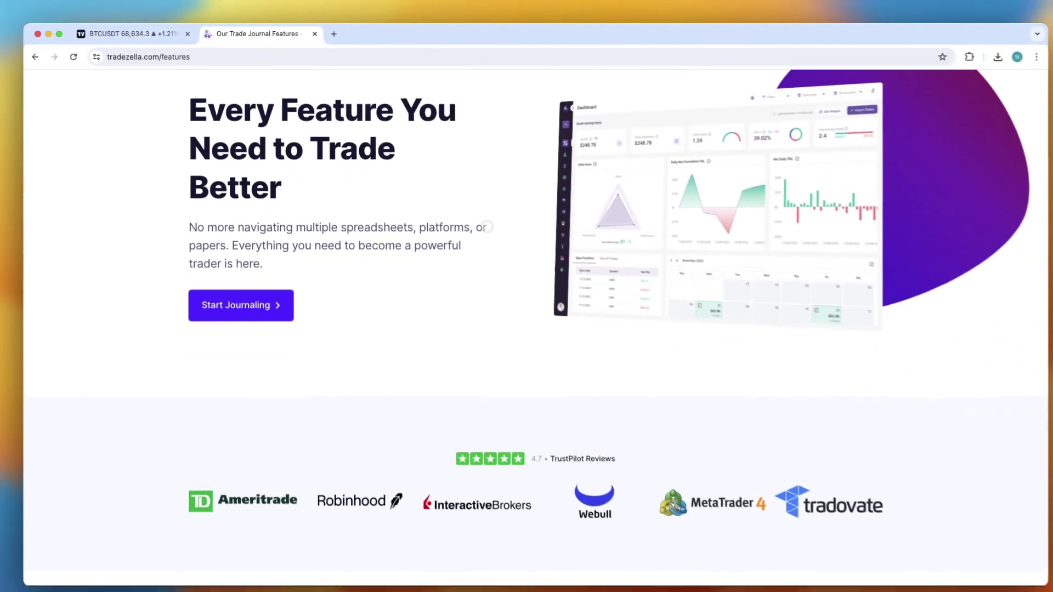
pyautogui.scroll(-2, 488, 227)
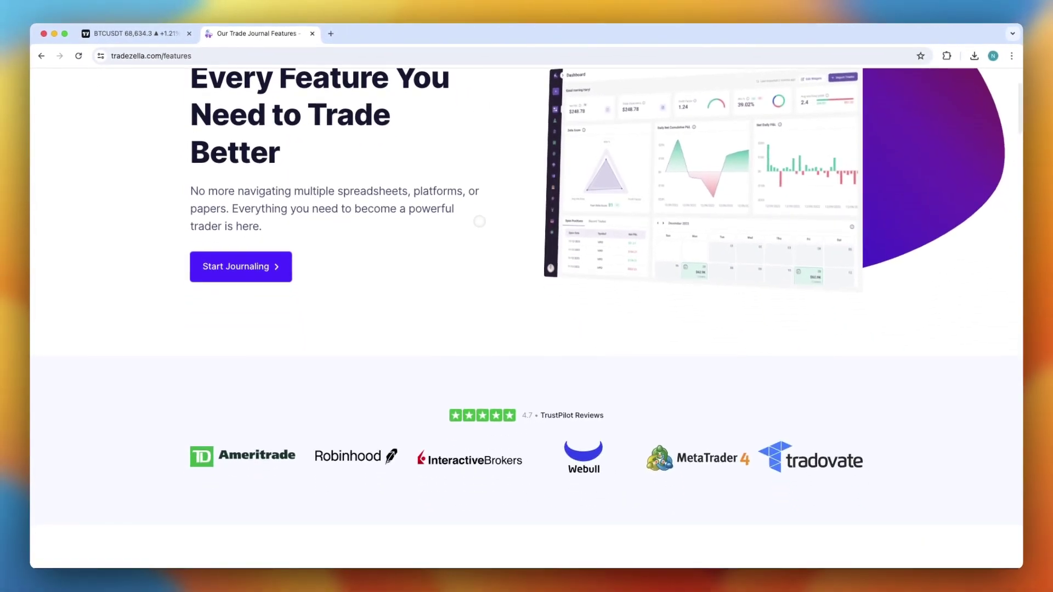
pyautogui.scroll(-3, 480, 221)
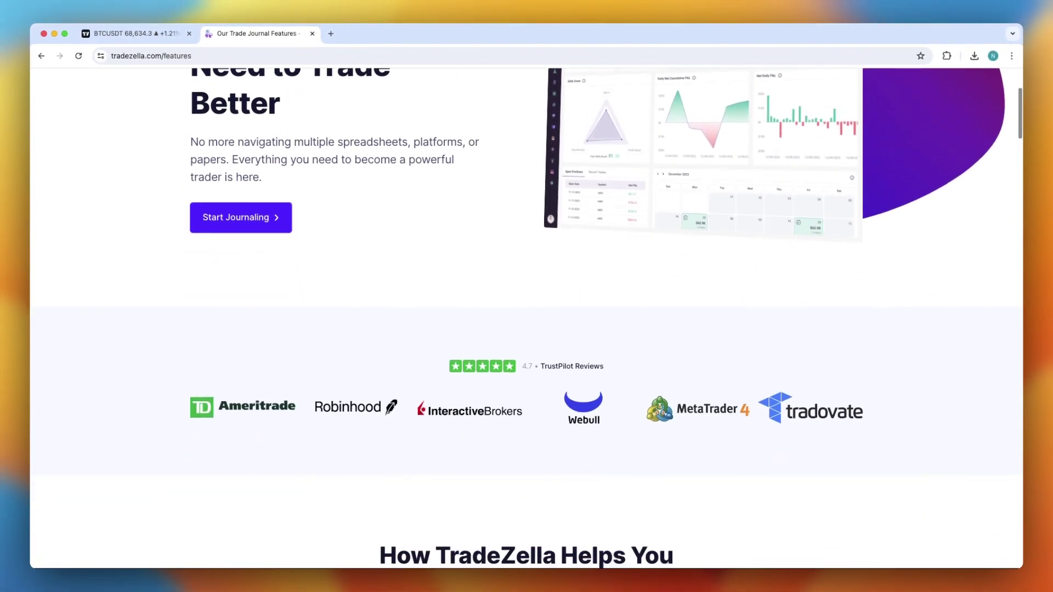
pyautogui.scroll(-2, 526, 318)
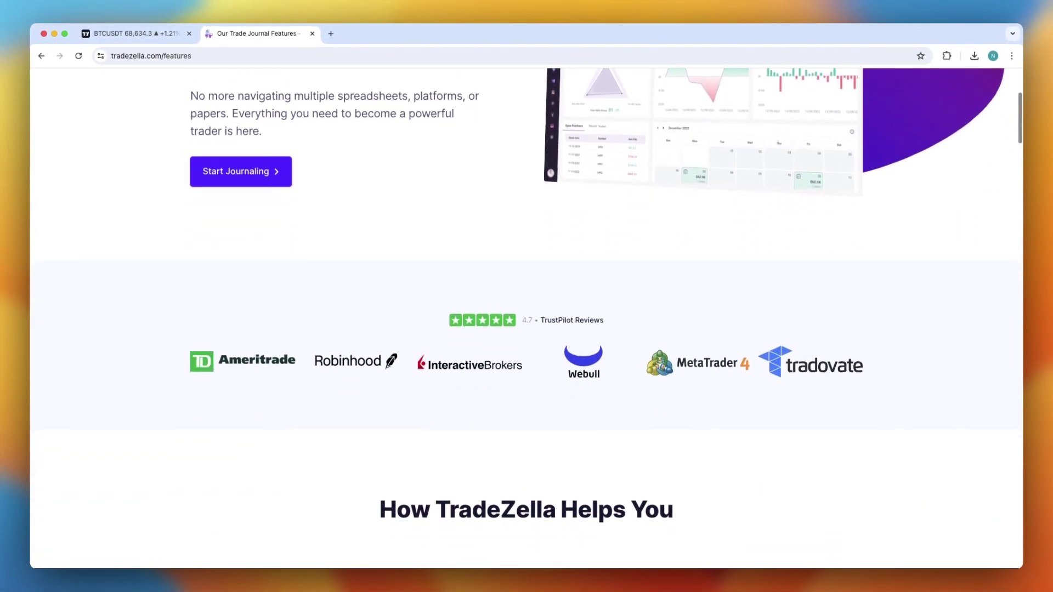
pyautogui.scroll(-4, 527, 318)
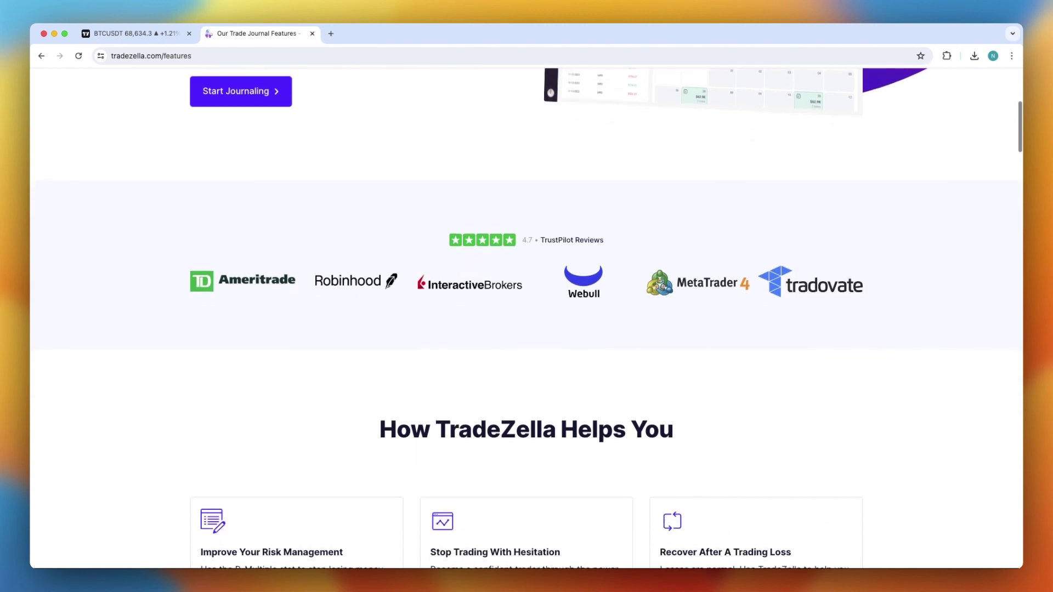
pyautogui.scroll(-5, 527, 318)
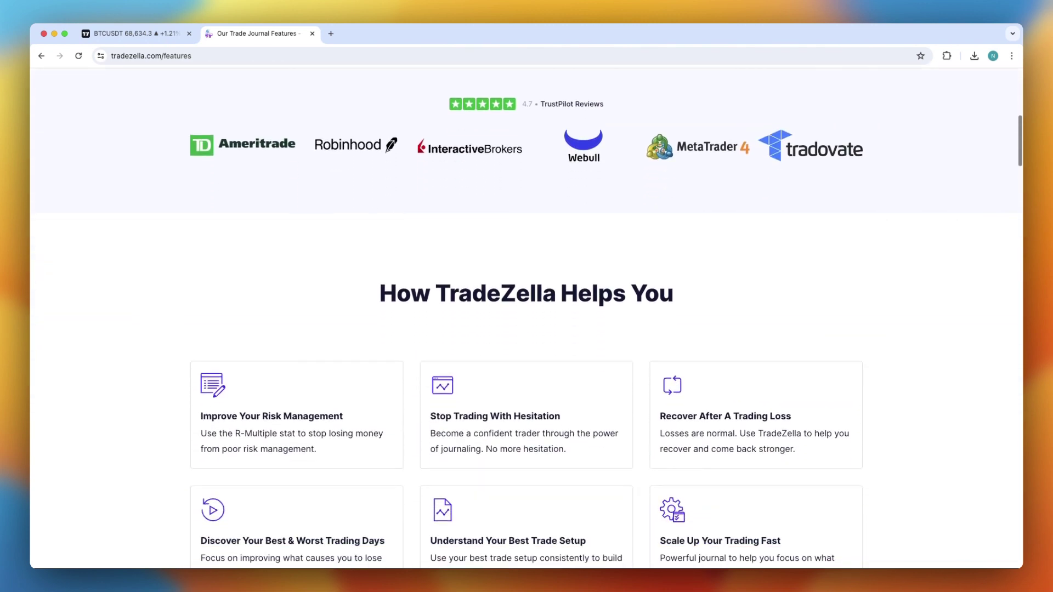
pyautogui.scroll(-3, 480, 221)
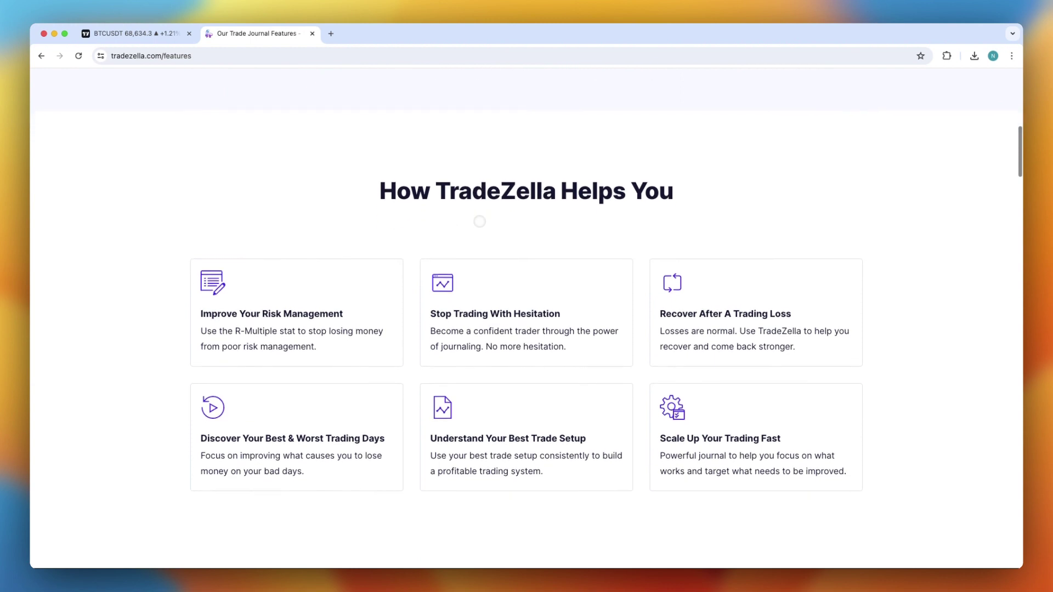
pyautogui.scroll(-5, 480, 221)
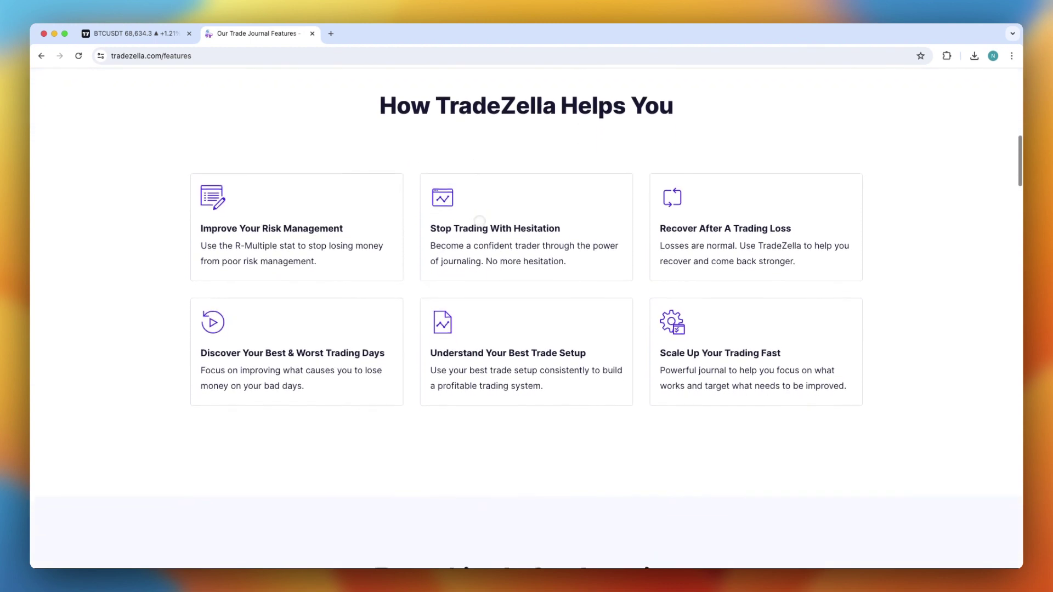
pyautogui.scroll(-5, 480, 221)
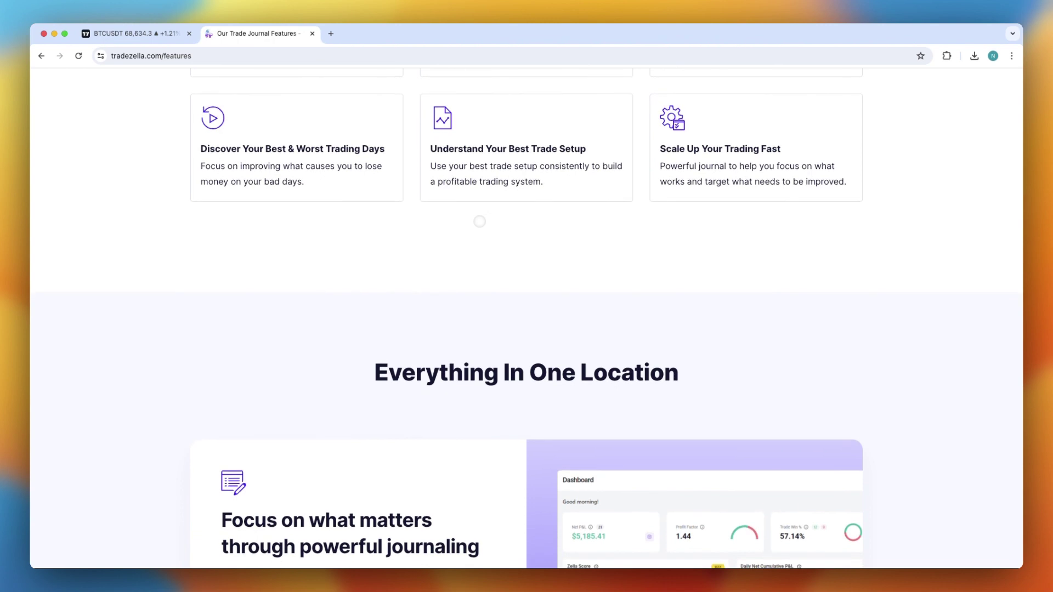
pyautogui.scroll(-8, 480, 221)
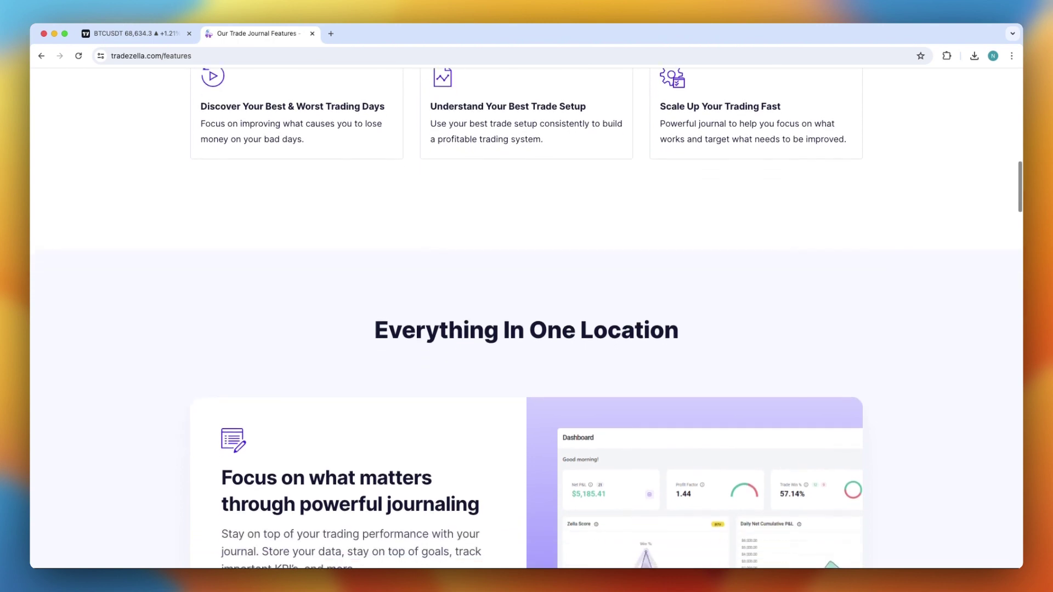
pyautogui.scroll(-1, 479, 221)
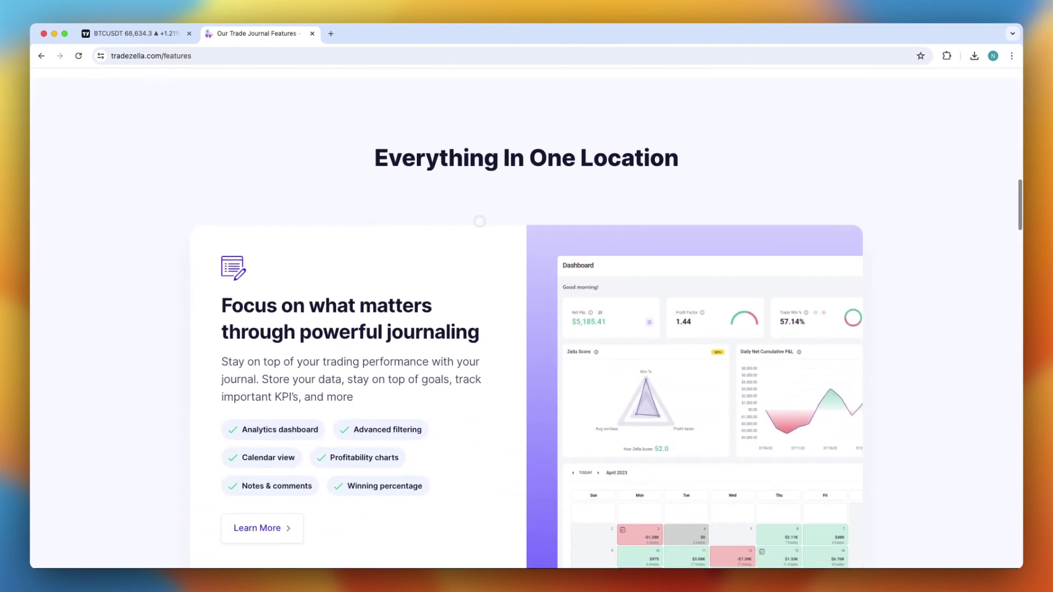
pyautogui.scroll(-2, 480, 221)
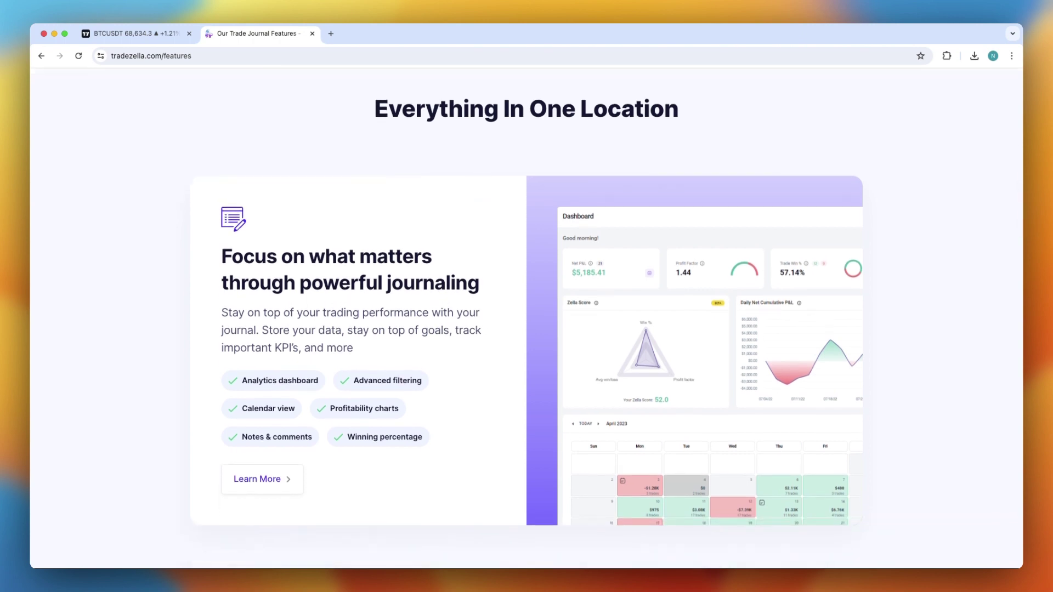
pyautogui.scroll(-4, 527, 307)
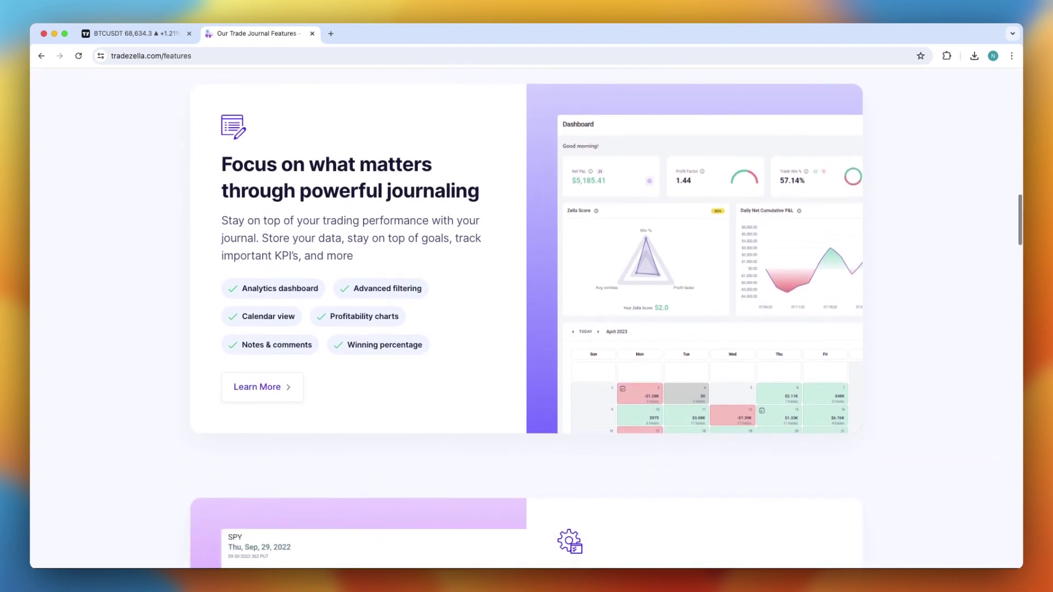
pyautogui.scroll(-4, 527, 307)
pyautogui.scroll(-3, 526, 308)
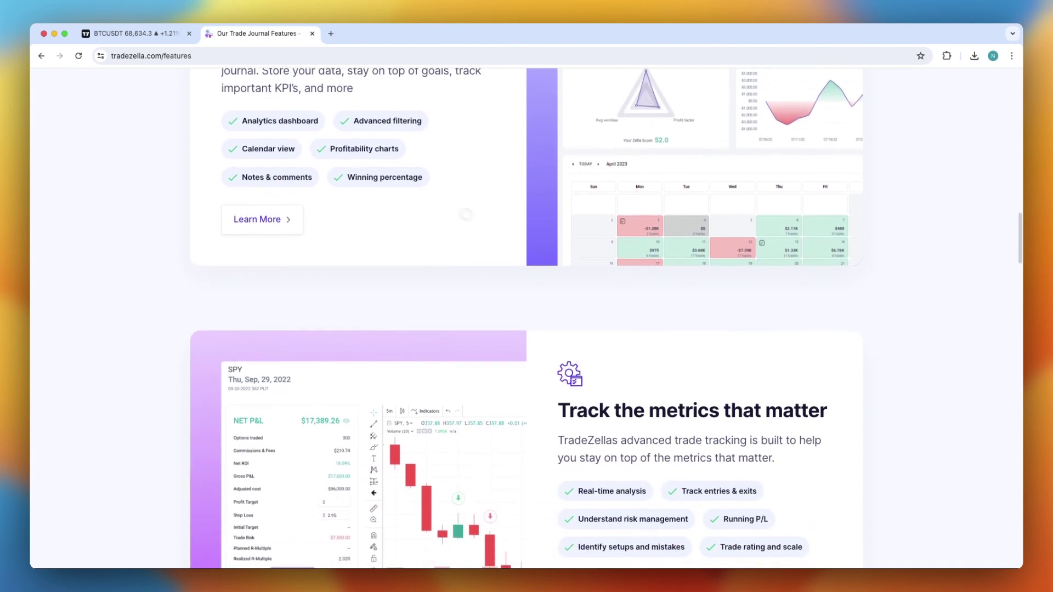
pyautogui.hotkey('ctrl', 'shift', 'Tab')
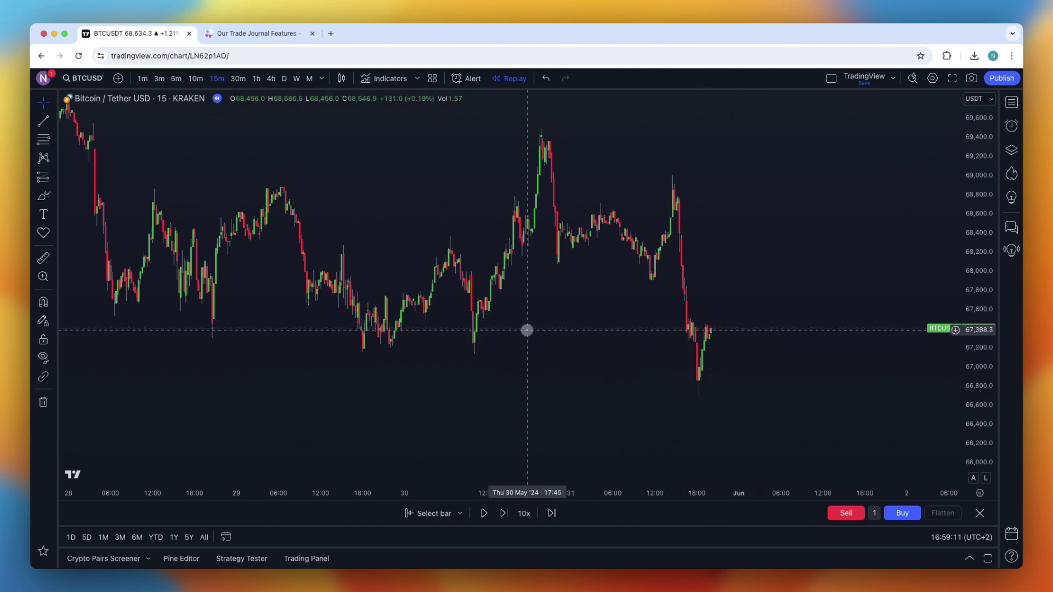
pyautogui.moveTo(522, 330); pyautogui.dragTo(525, 330)
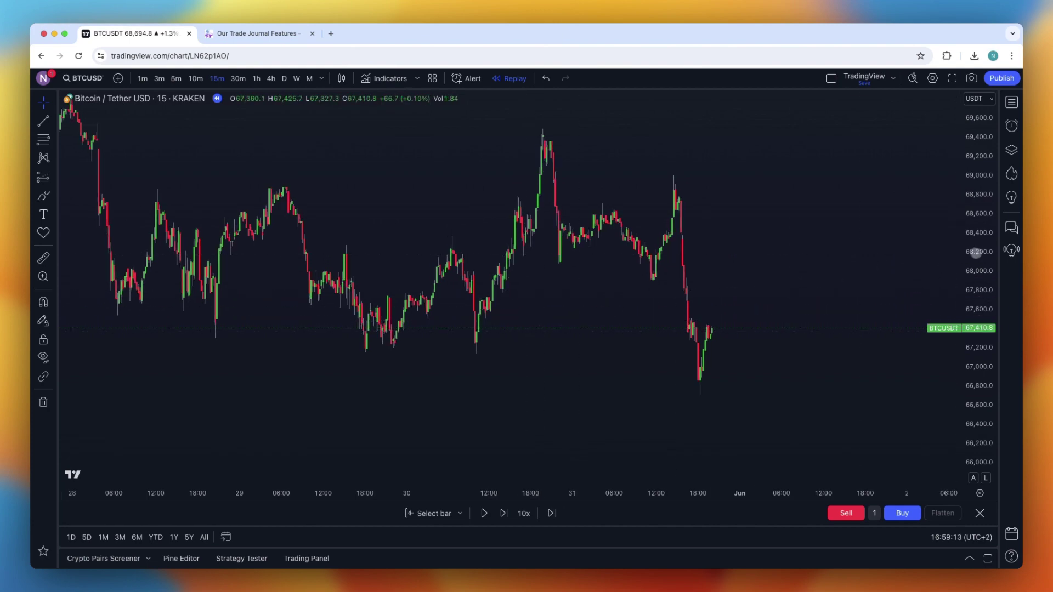
pyautogui.click(222, 40)
pyautogui.press('Home')
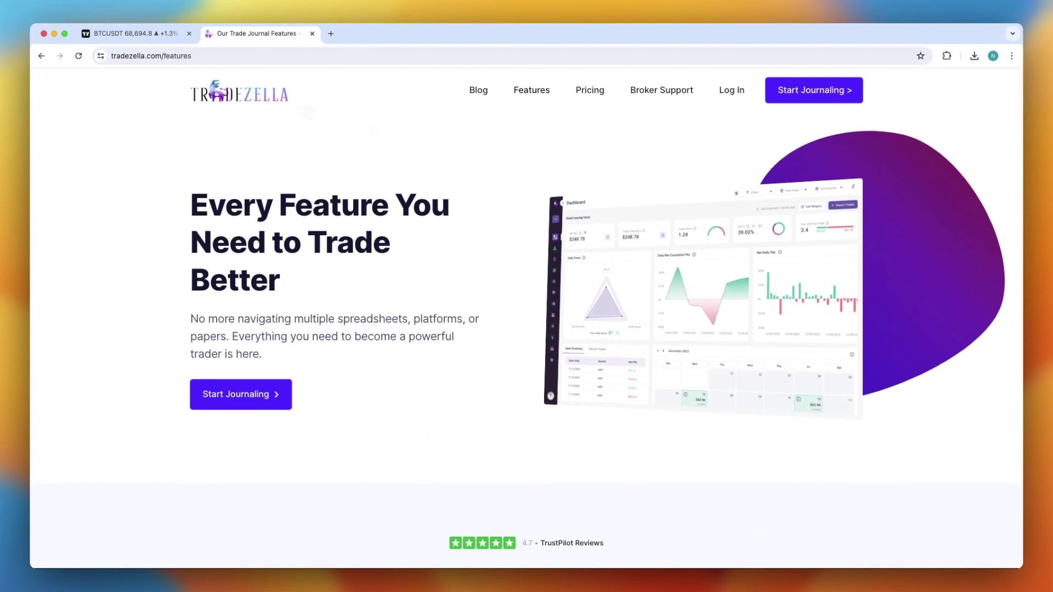
pyautogui.click(132, 33)
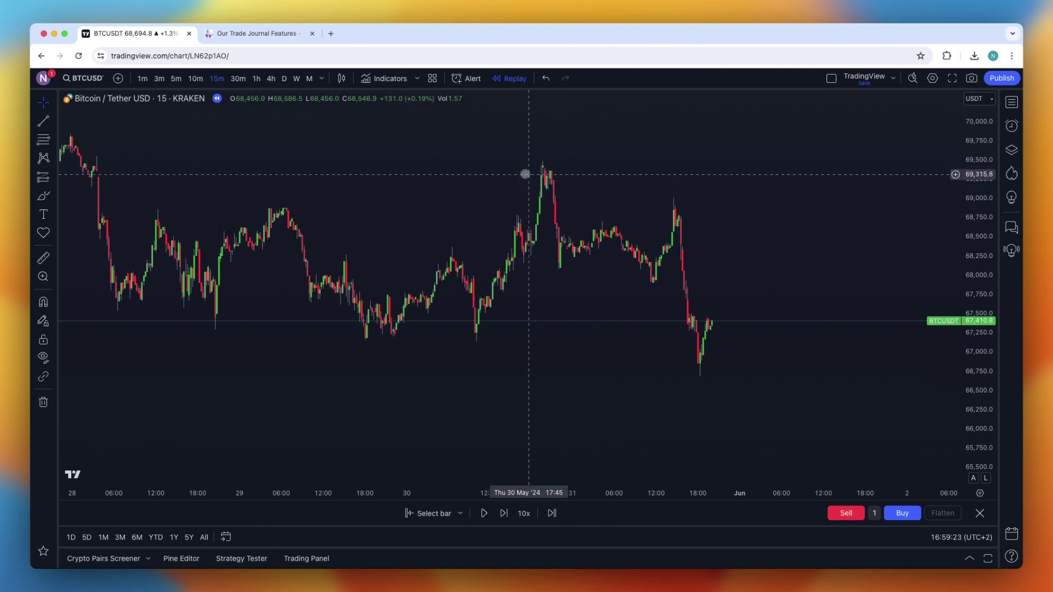
pyautogui.moveTo(524, 174); pyautogui.dragTo(636, 183)
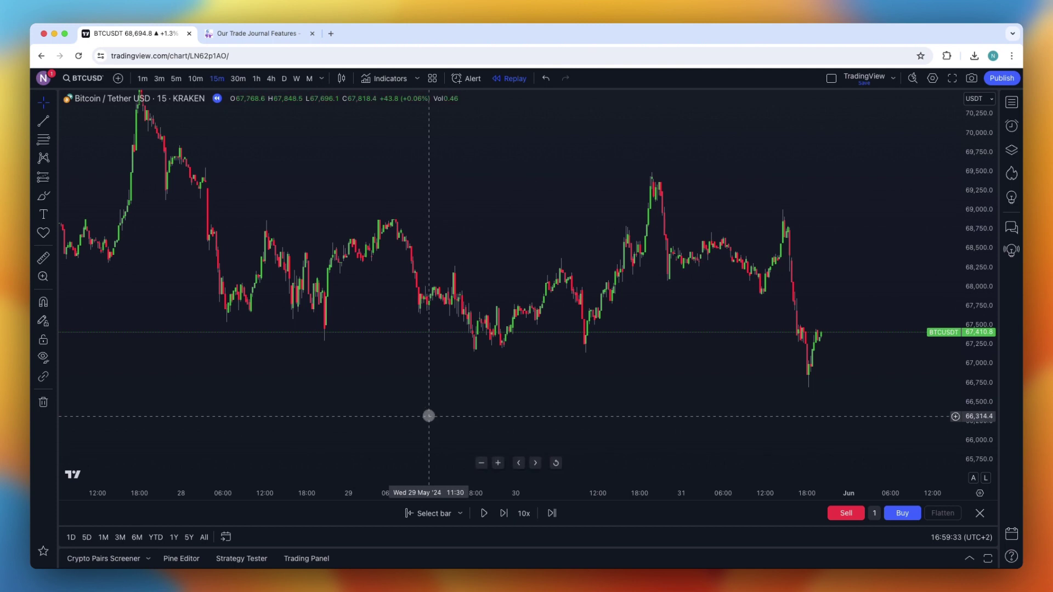
pyautogui.hscroll(2, 430, 438)
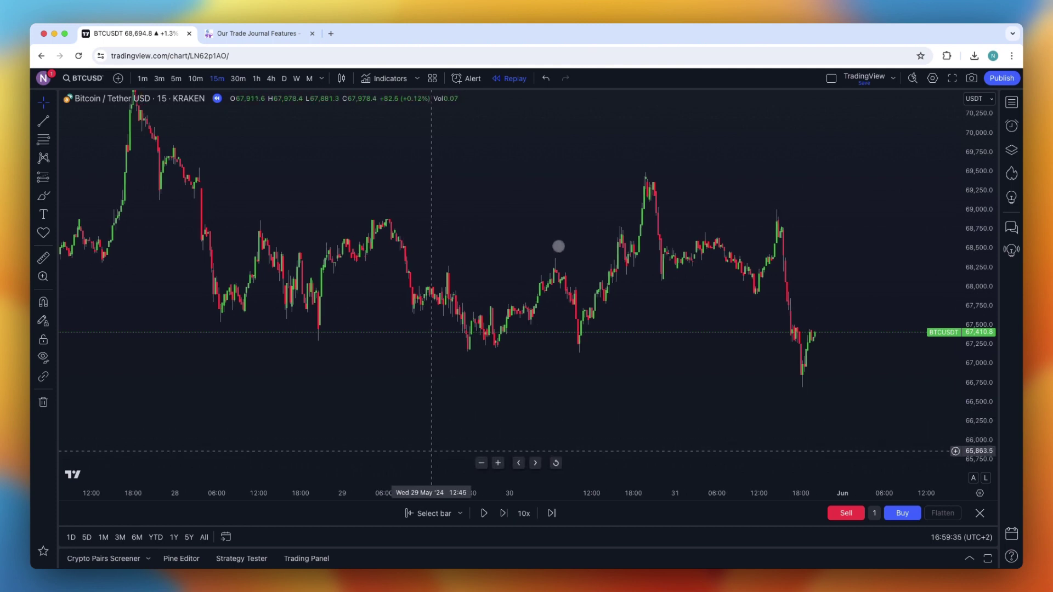